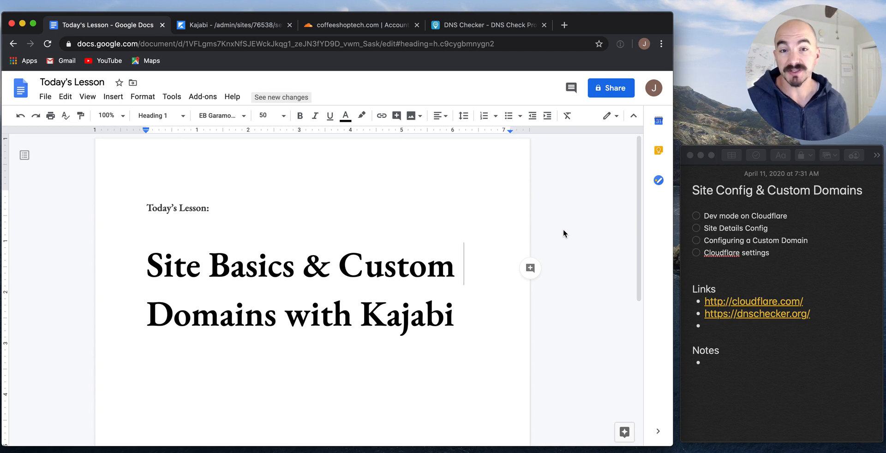
Switch from the lesson Google Doc to the Kajabi Site Settings tab.
left_click(225, 27)
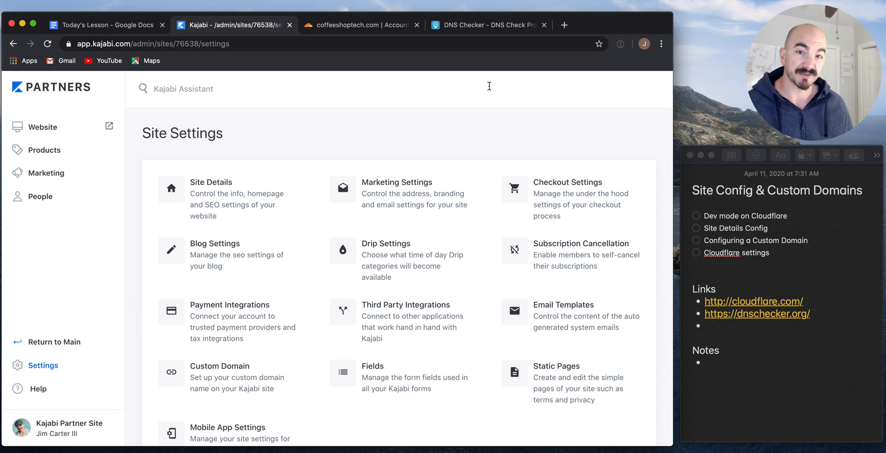
Bring up the Cloudflare overview dashboard for coffeeshoptech.com.
left_click(366, 26)
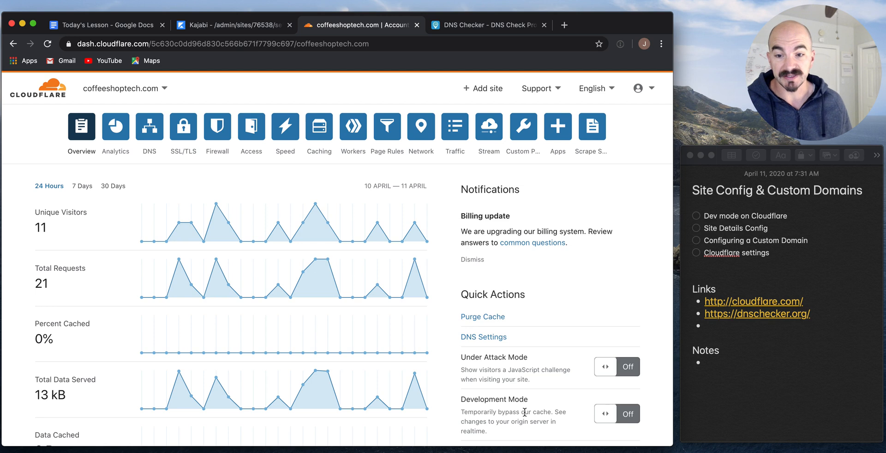
Enable Cloudflare Development Mode for coffeeshoptech.com and tick 'Dev mode on Cloudflare' in the notes.
left_click(626, 414)
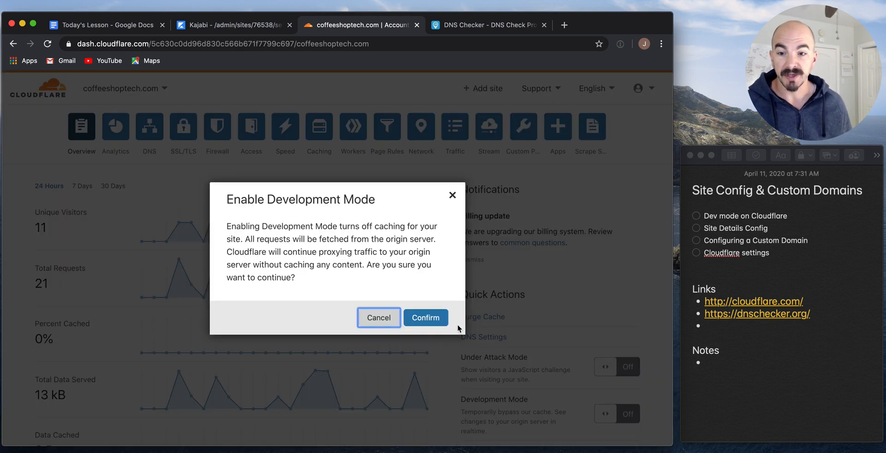
left_click(426, 318)
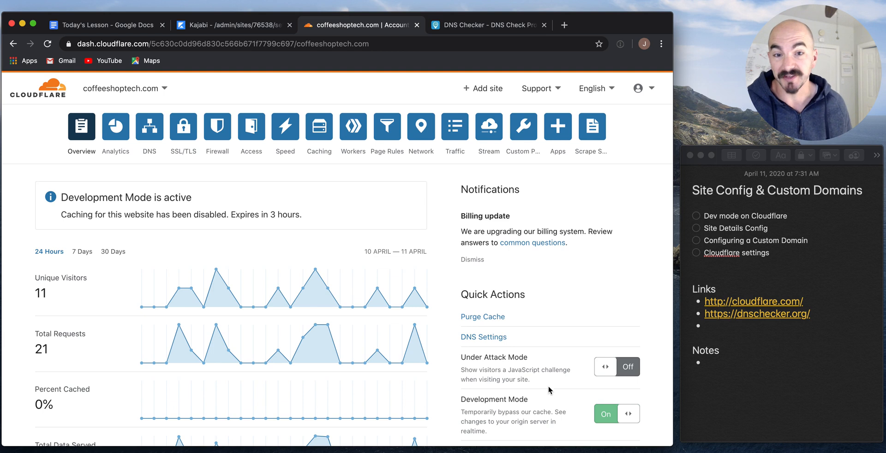
left_click(696, 215)
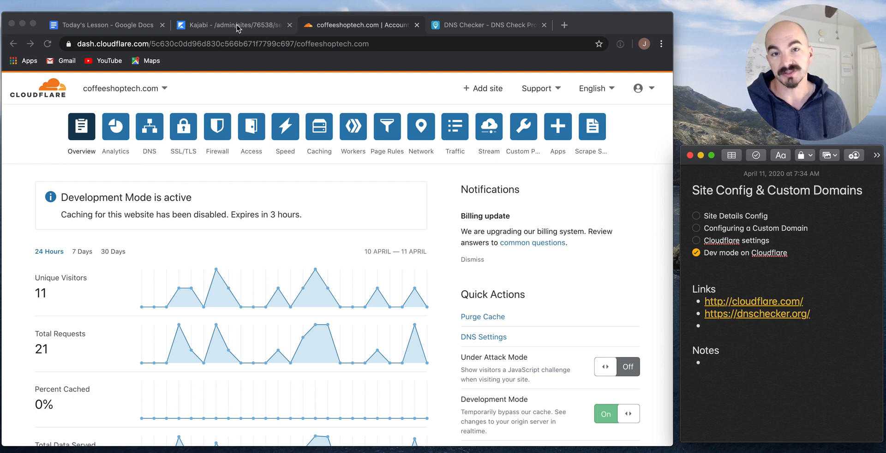
Review the coffeeshoptech.com DNS records in Cloudflare, then go to DNS Checker.
left_click(152, 136)
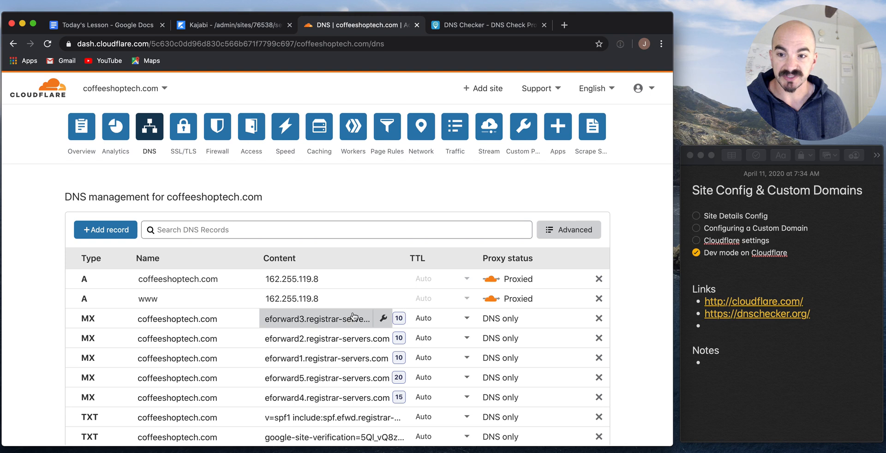
left_click(481, 27)
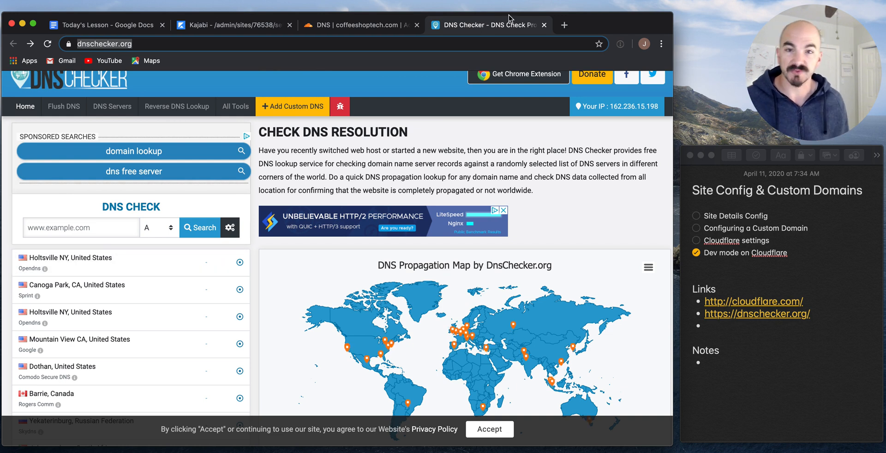
Run a DNS Checker A-record lookup for coffeeshoptech.com, then return to Cloudflare DNS.
left_click(109, 226)
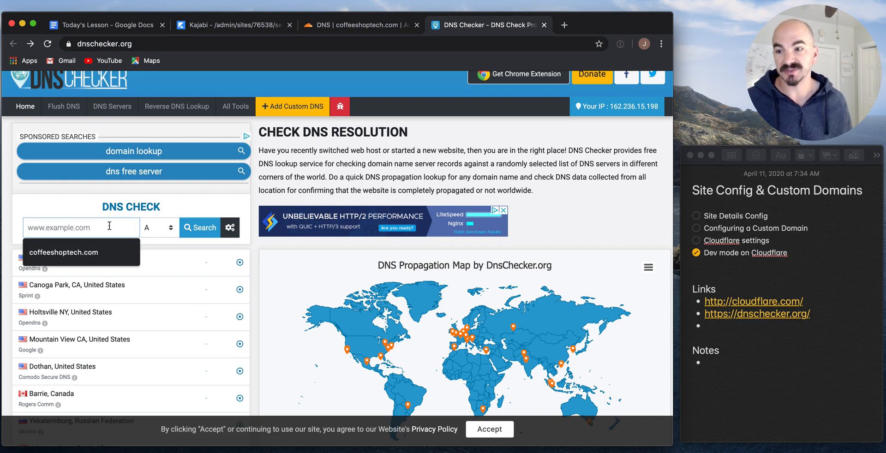
scroll(89, 414, "down", 1)
scroll(89, 415, "down", 1)
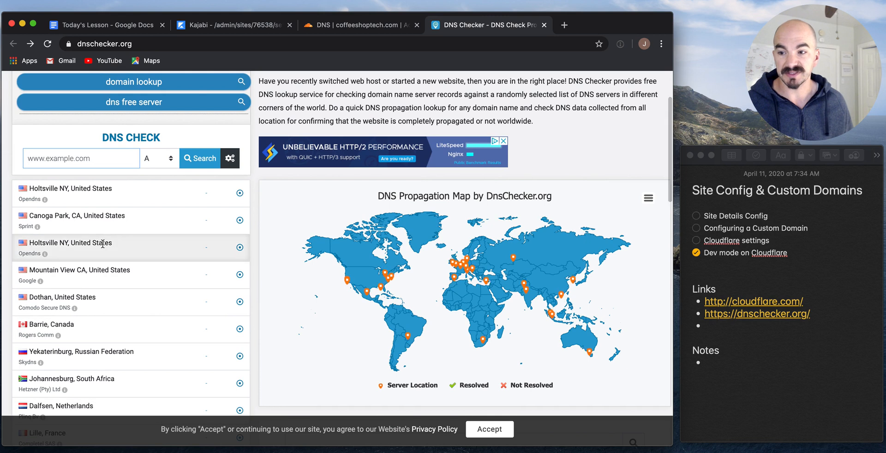
scroll(112, 367, "down", 2)
scroll(103, 311, "up", 3)
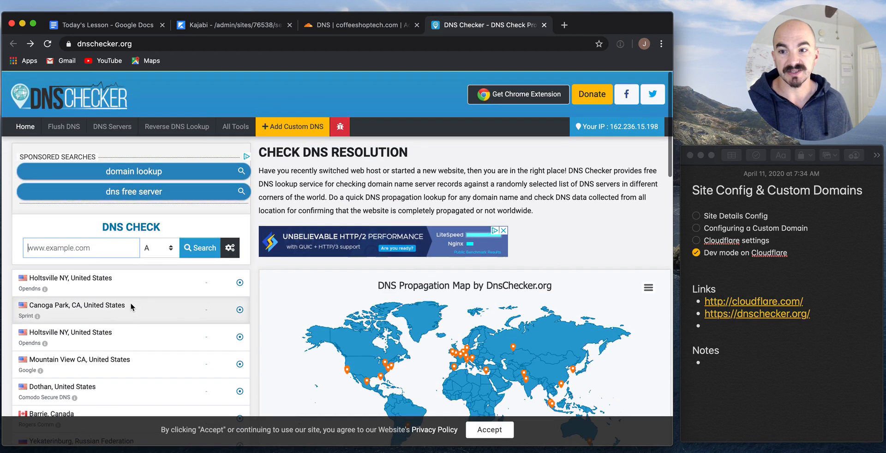
left_click(118, 248)
left_click(64, 272)
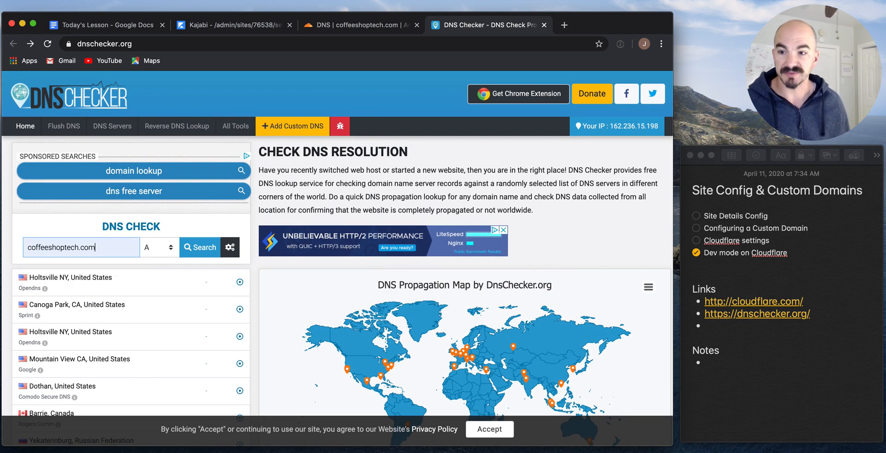
left_click(214, 248)
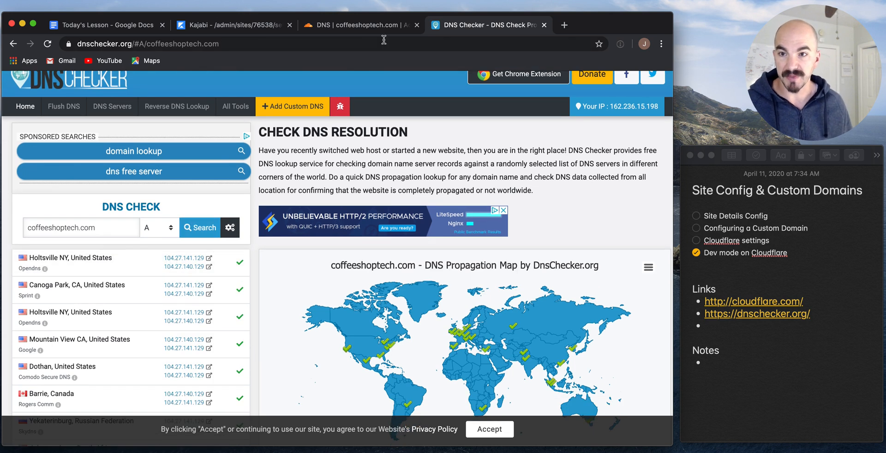
left_click(363, 26)
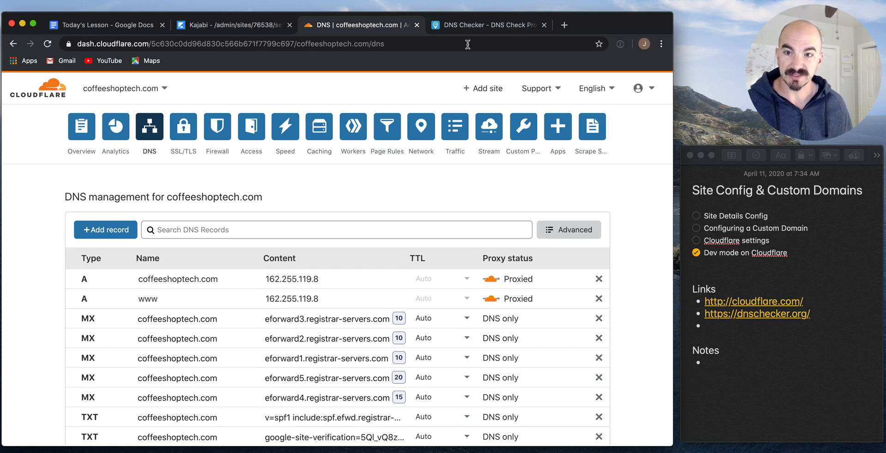
Check propagation results resolving to 104.27.140.129 and 104.27.141.129, then return to Kajabi.
left_click(497, 24)
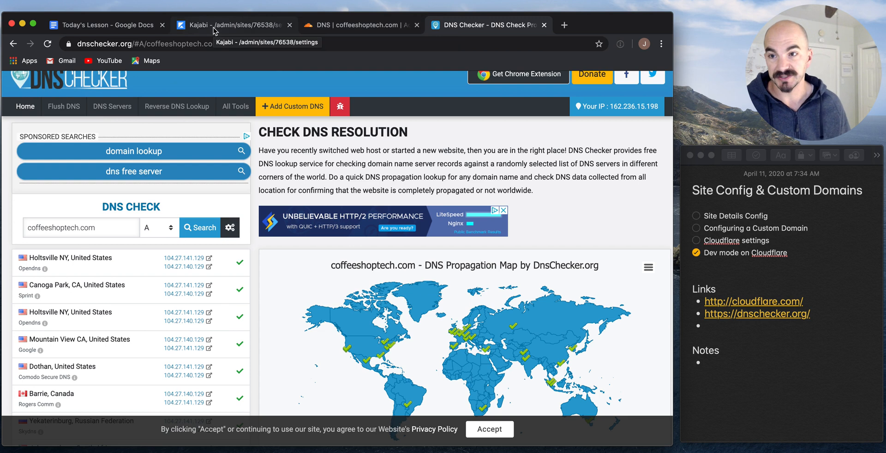
left_click(227, 27)
In Site Details, change the site title to 'Coffee Shop Tech'.
left_click(236, 191)
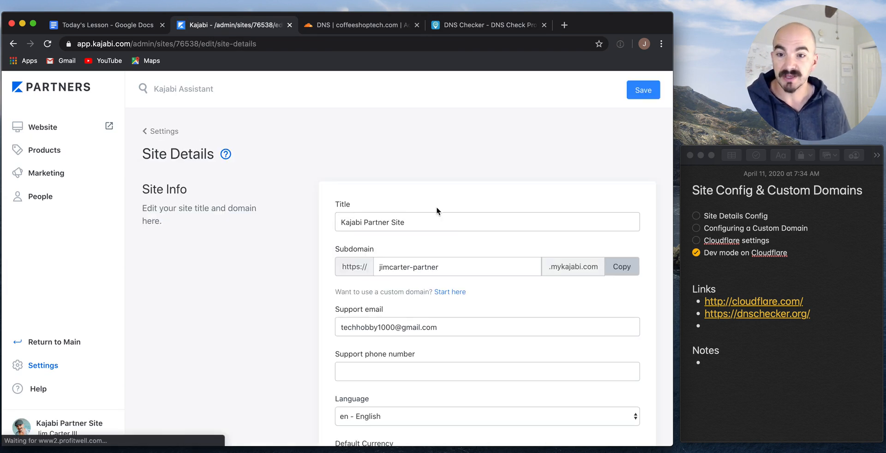
double_click(446, 223)
triple_click(445, 223)
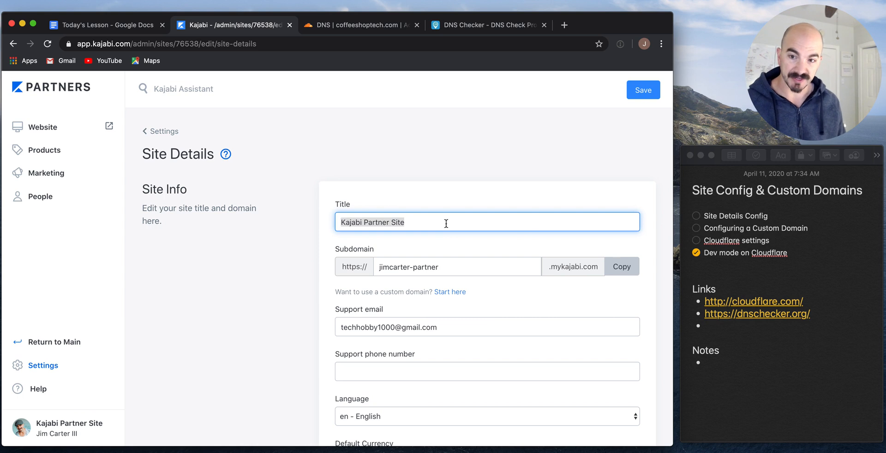
type("Coffee Shop Tech")
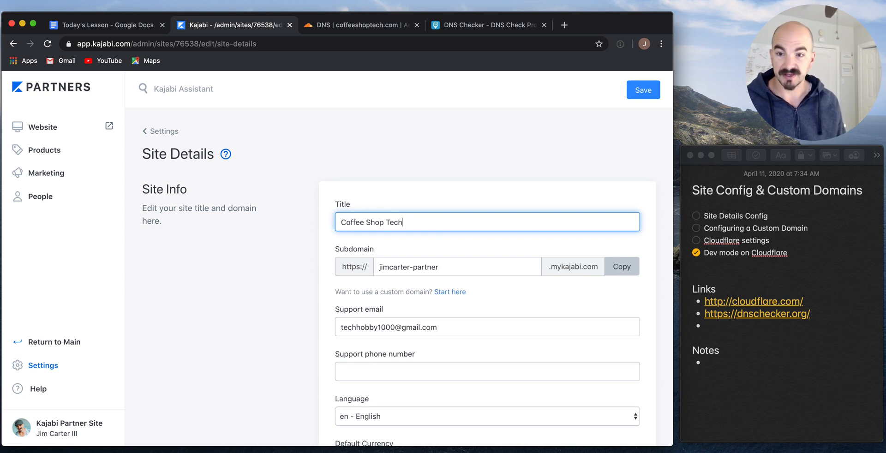
Set the subdomain to 'soffeeshoptech' and start the custom domain connection.
key("Tab")
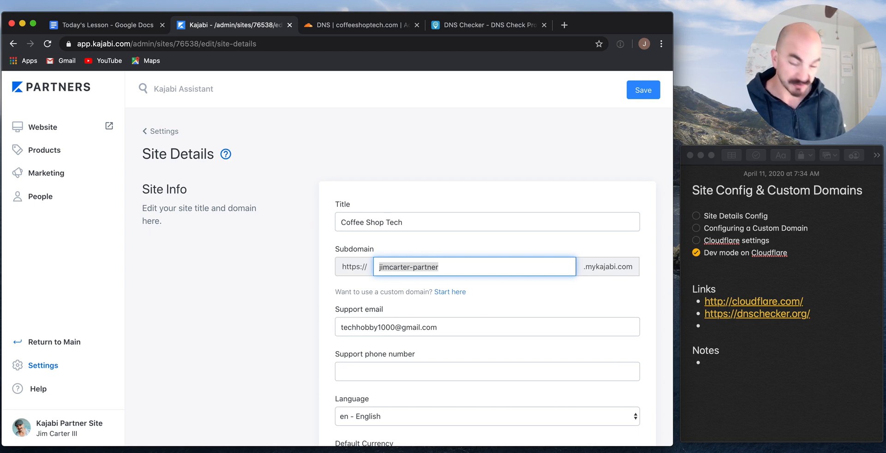
type("soff")
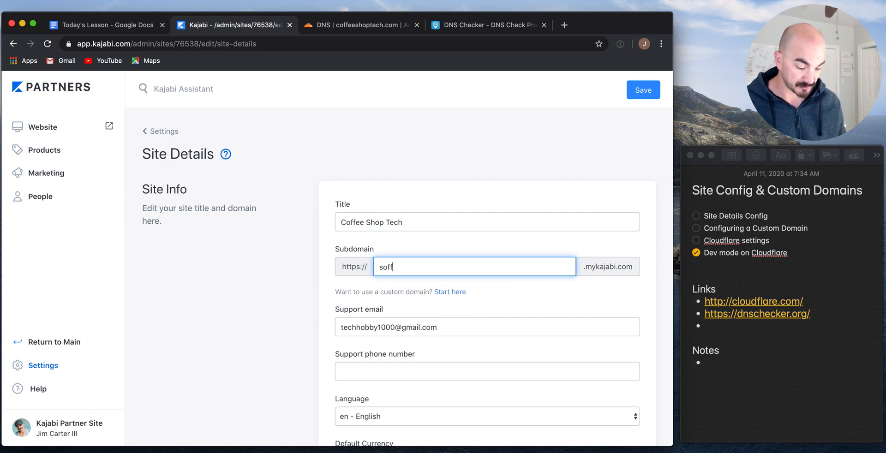
type("eeshoptech")
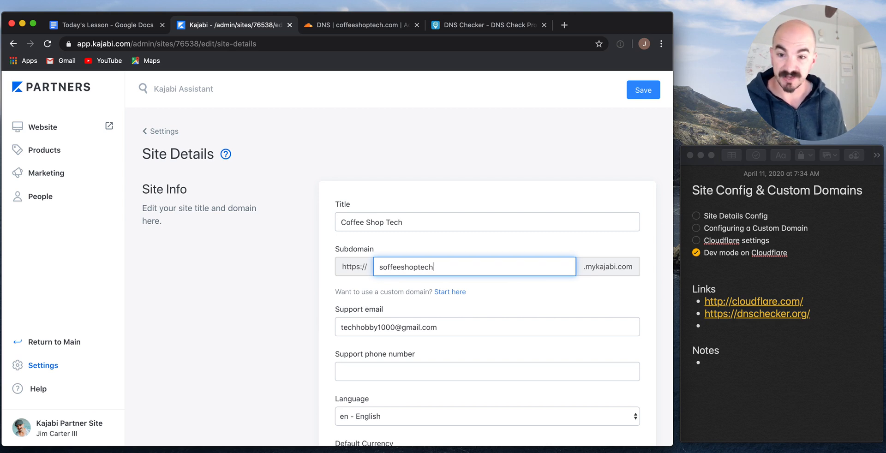
key("Tab")
scroll(628, 294, "down", 5)
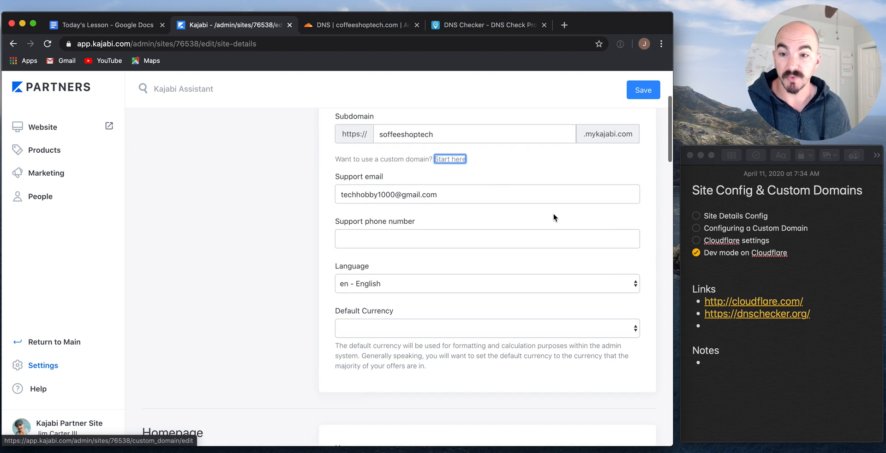
left_click(450, 159, "super")
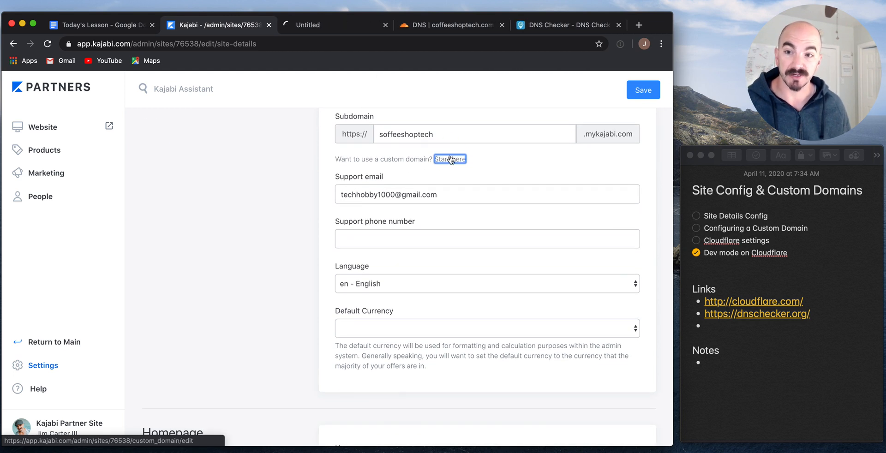
Save the Connect Existing Domain page URL as the third link in the lesson notes.
left_click(324, 27)
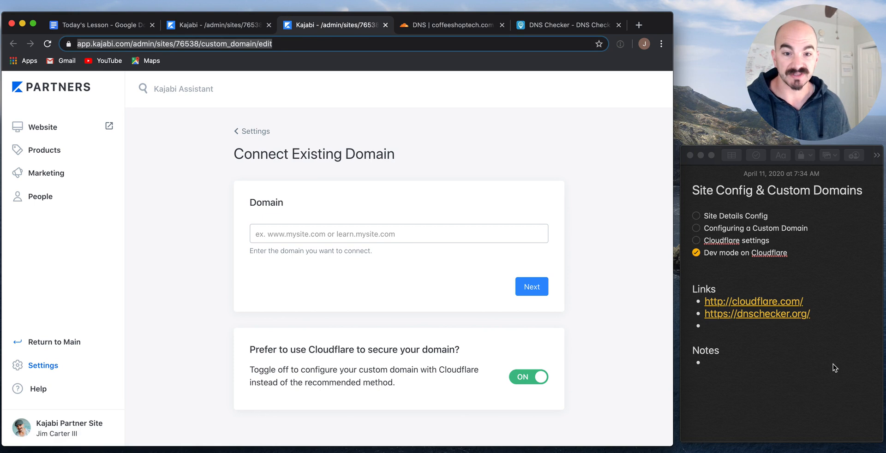
left_click(812, 346)
key("super+v")
key("super+z")
key("Left")
key("super+v")
key("Return")
left_click(552, 186)
left_click(228, 24)
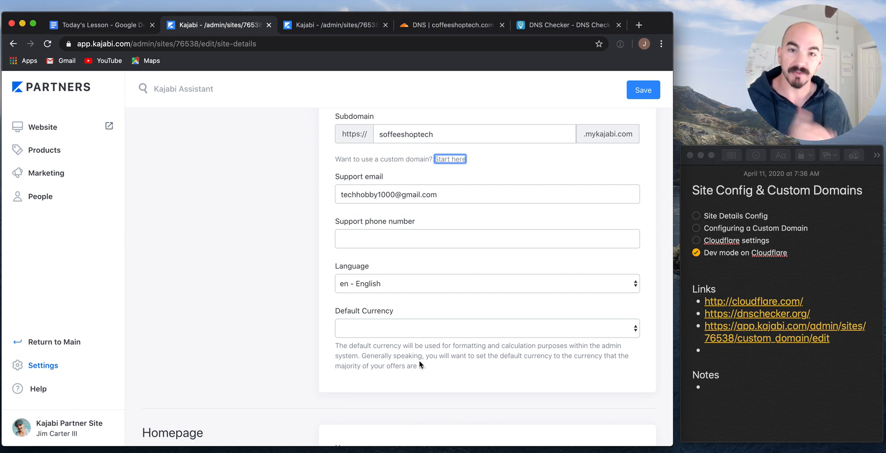
left_click(378, 334)
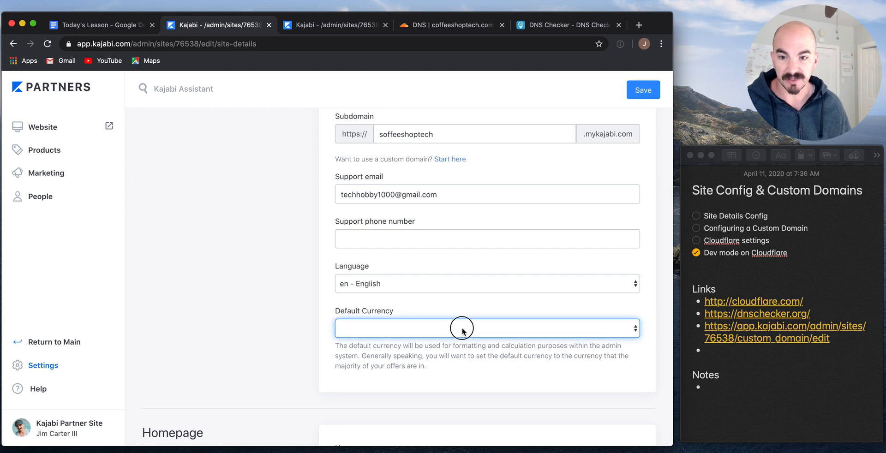
scroll(635, 332, "down", 4)
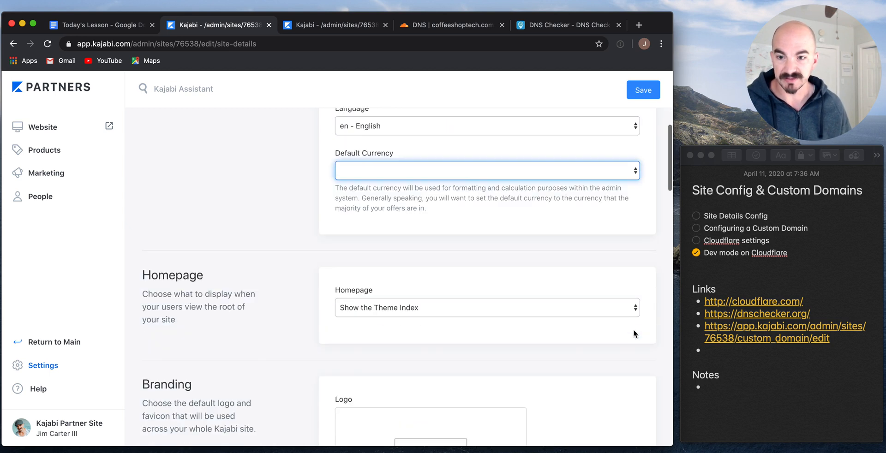
scroll(408, 154, "down", 3)
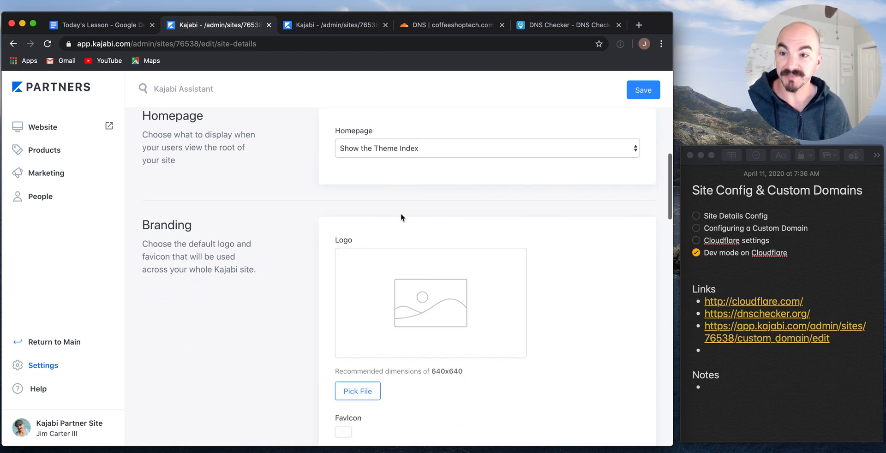
left_click(387, 148)
left_click(387, 151)
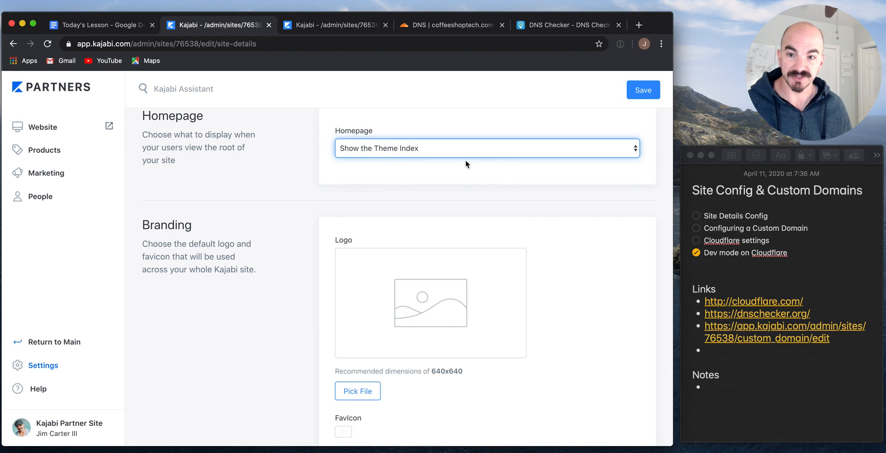
scroll(576, 281, "down", 1)
scroll(577, 286, "down", 1)
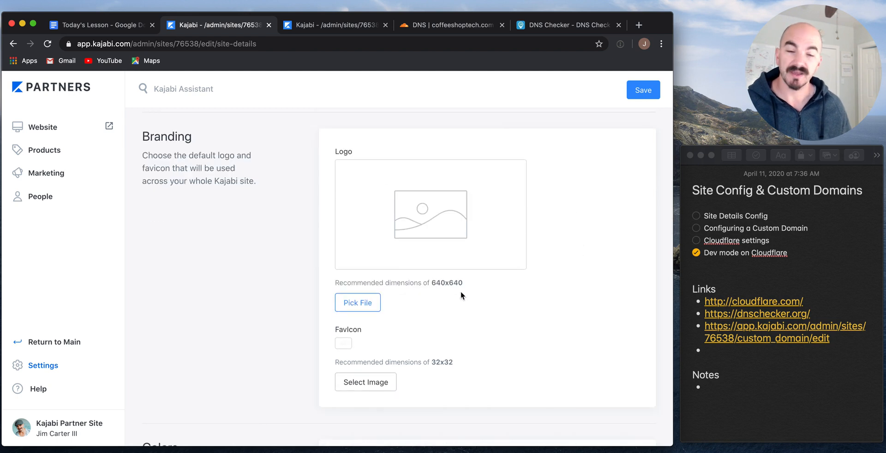
scroll(499, 304, "down", 5)
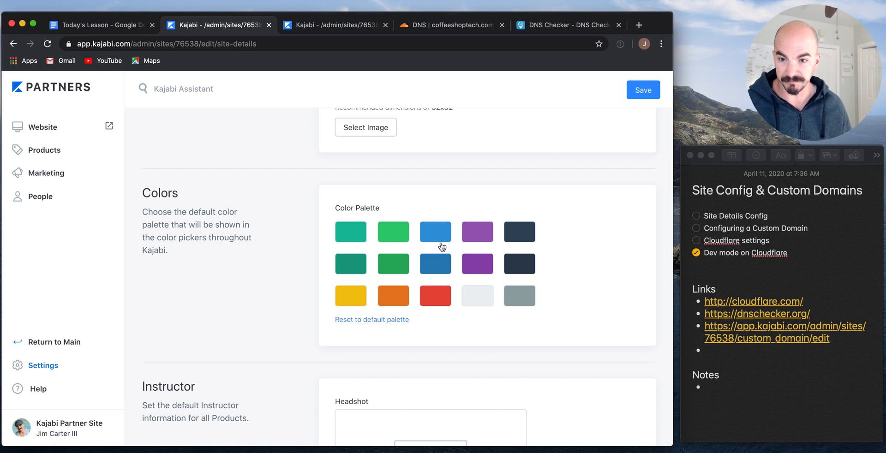
left_click(441, 267)
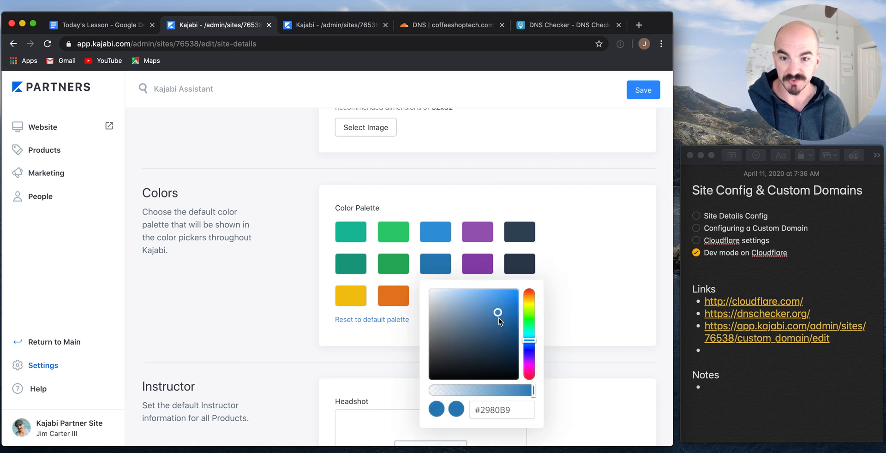
left_click(602, 250)
scroll(602, 250, "down", 4)
scroll(595, 223, "down", 2)
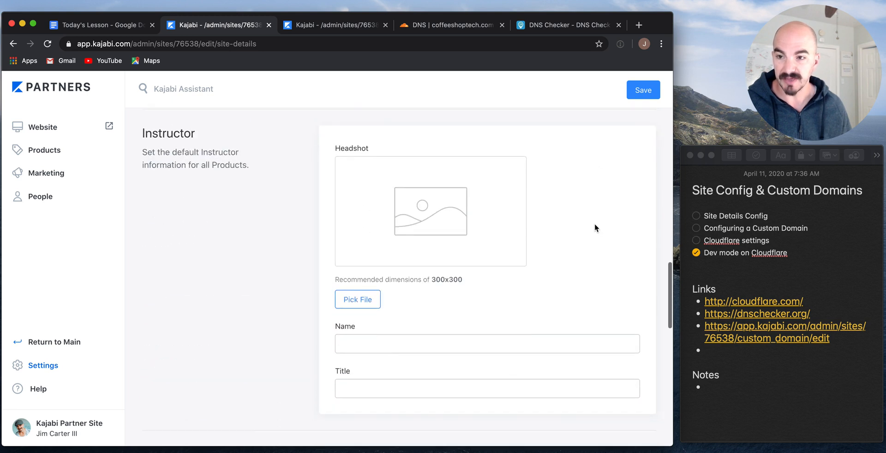
Upload an instructor headshot photo, cropped to its top edge.
left_click(358, 290)
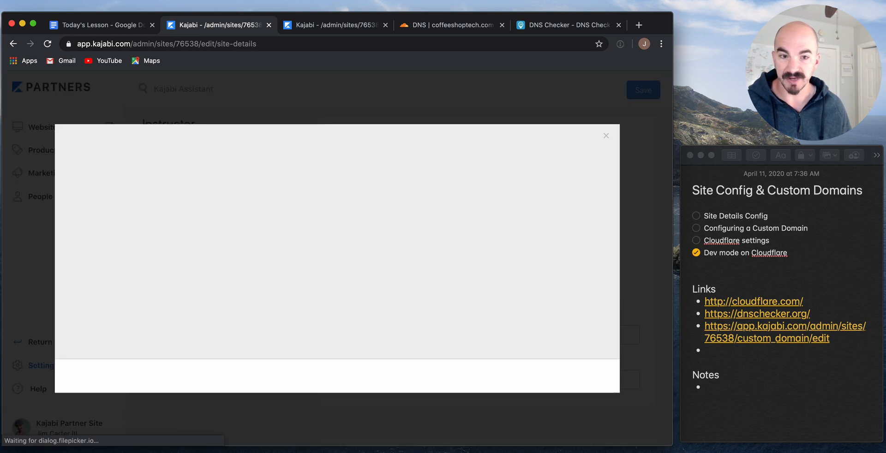
left_click_drag(589, 406, 370, 236)
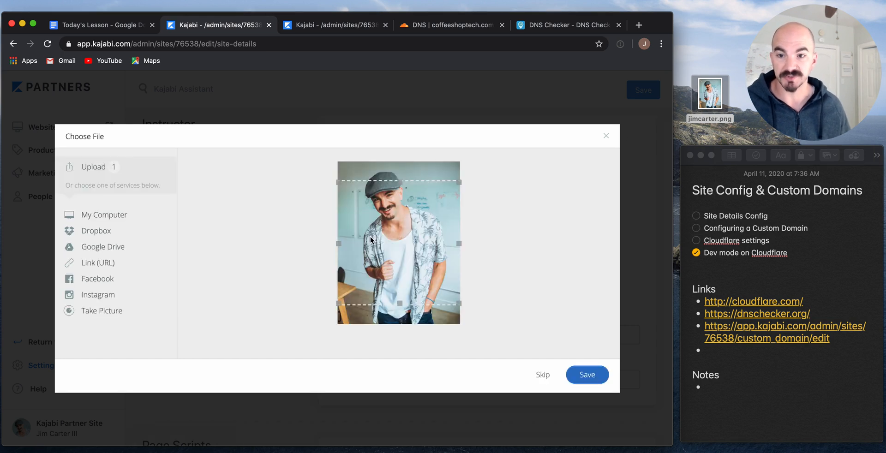
left_click_drag(439, 241, 441, 204)
left_click(585, 375)
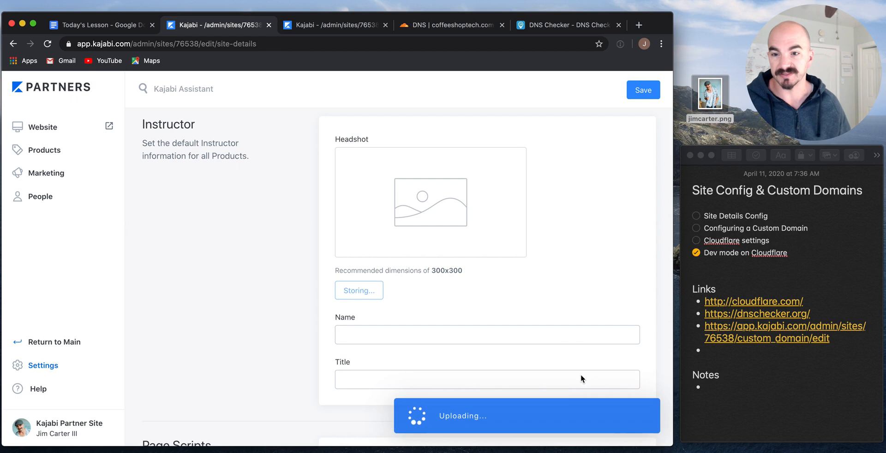
Enter the instructor's full name and the title 'Tech Coach'.
left_click(447, 333)
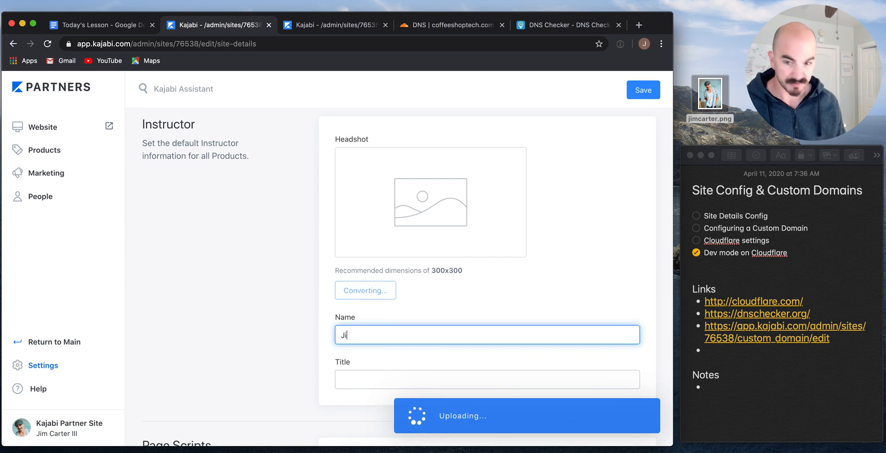
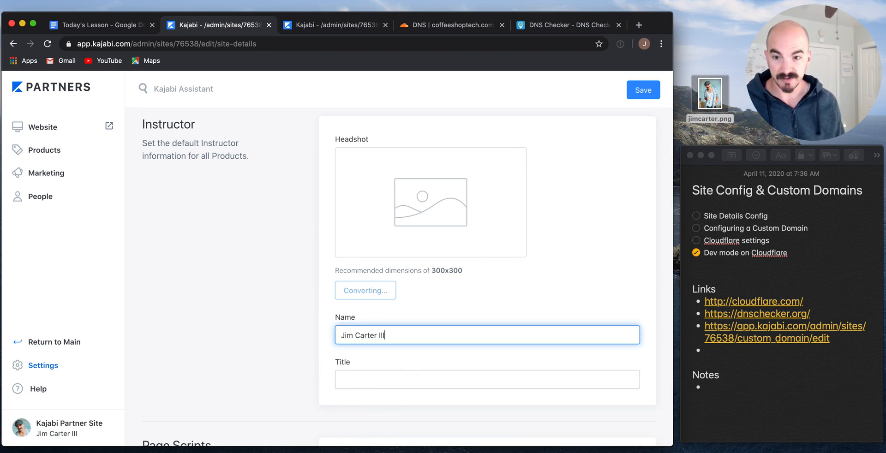
key("Tab")
type("Tech ")
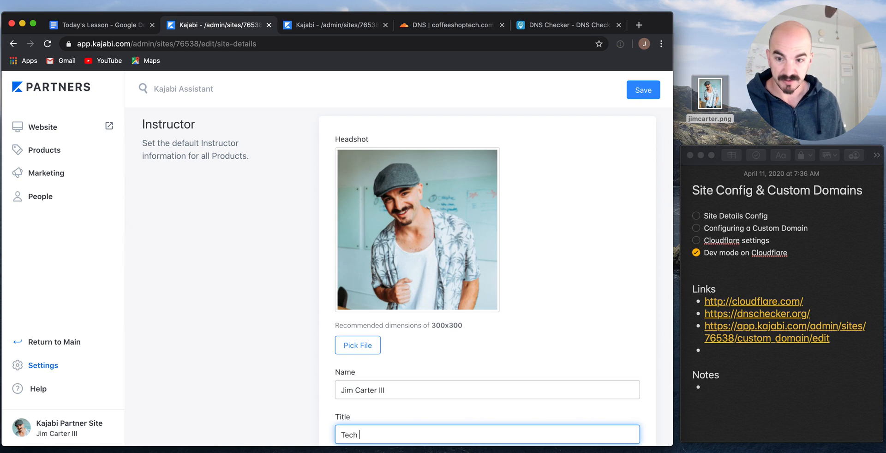
type("Coach")
scroll(488, 277, "down", 7)
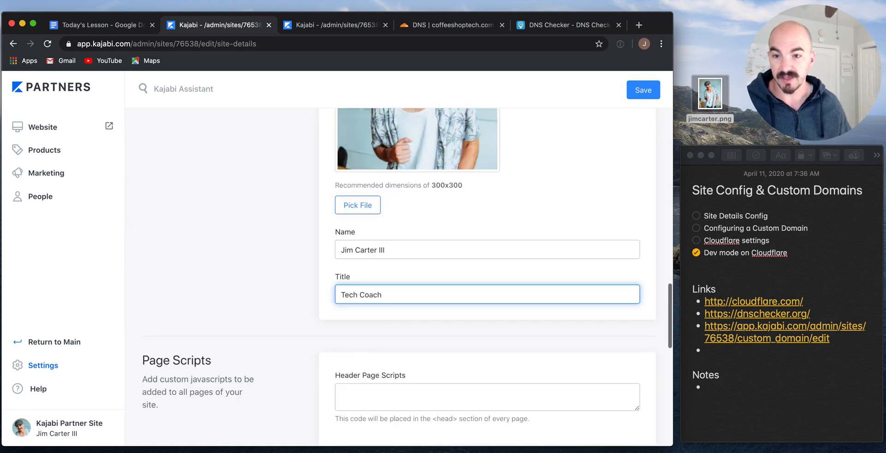
scroll(409, 180, "down", 1)
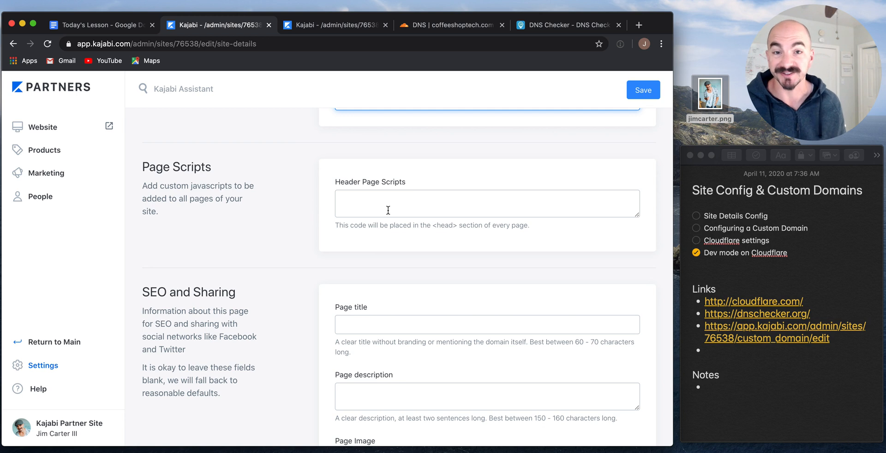
Save the Site Details changes, leaving Powered by Kajabi branding on.
scroll(388, 211, "down", 2)
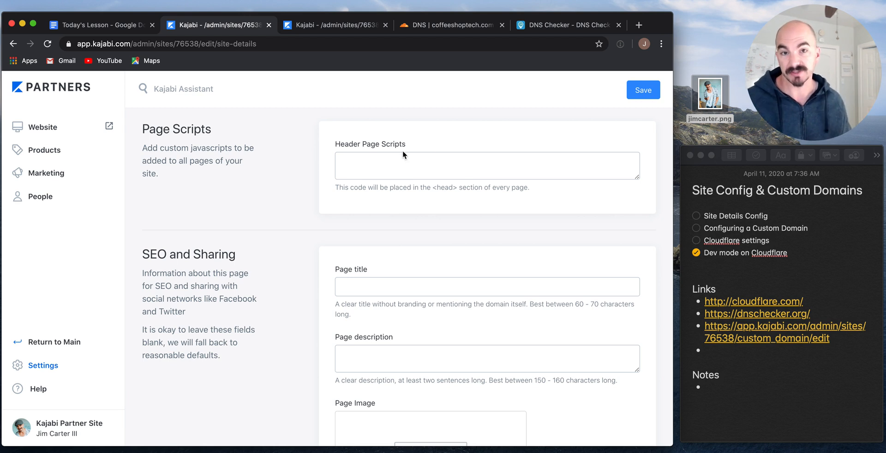
scroll(402, 151, "down", 5)
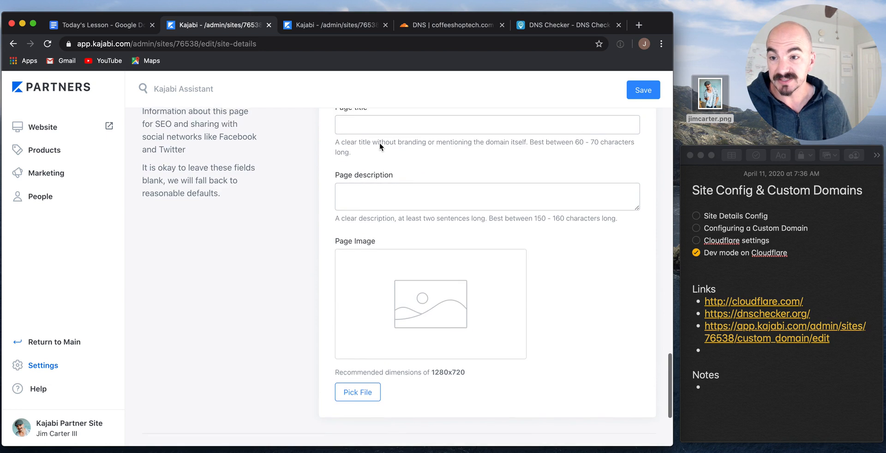
left_click(382, 175)
scroll(381, 175, "down", 9)
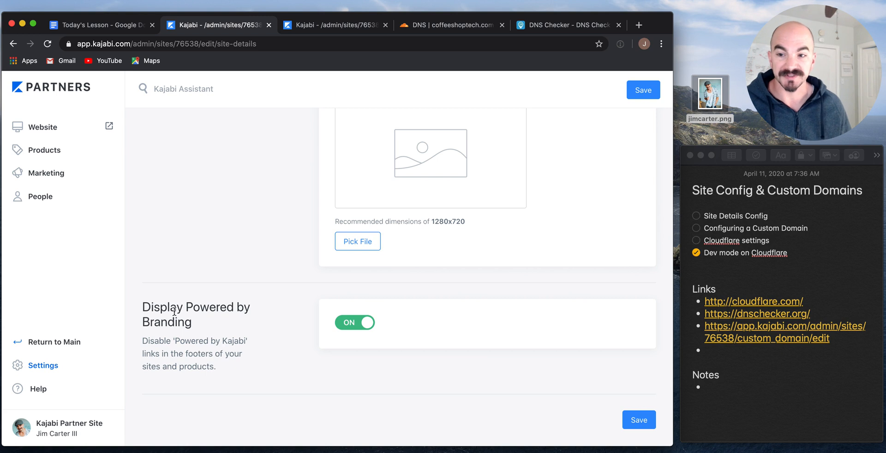
left_click(639, 421)
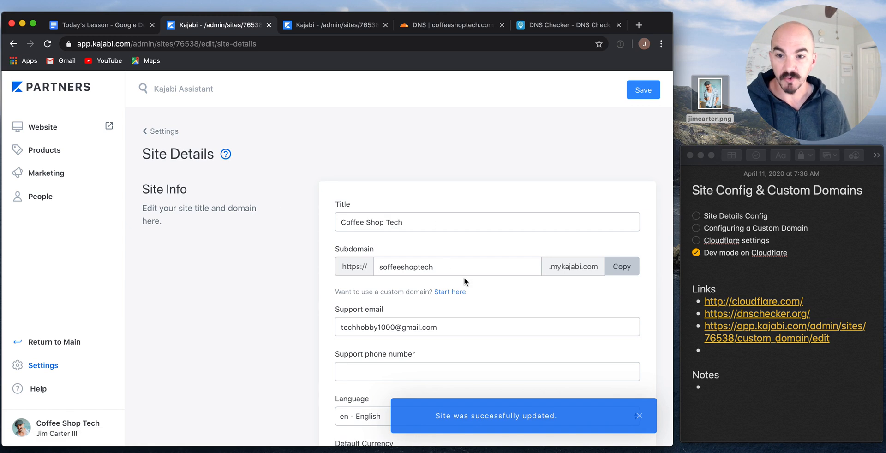
Test the current Kajabi subdomain address in a new browser tab.
left_click(621, 267)
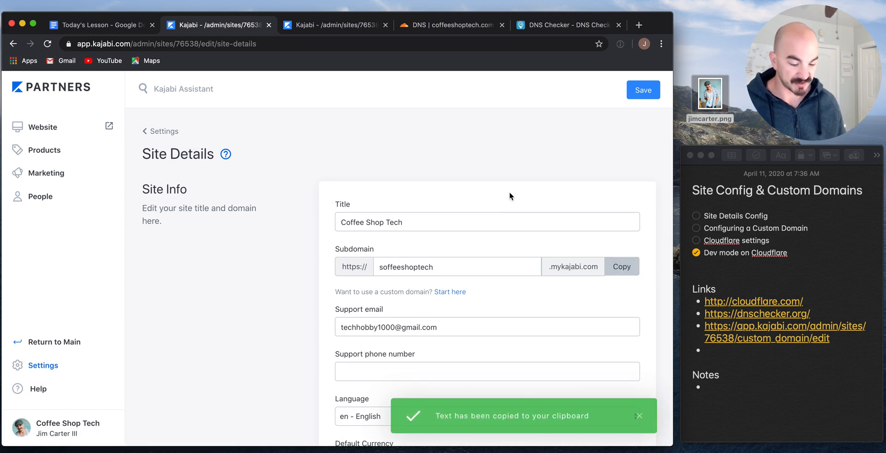
key("ctrl+t")
key("ctrl+v")
key("Return")
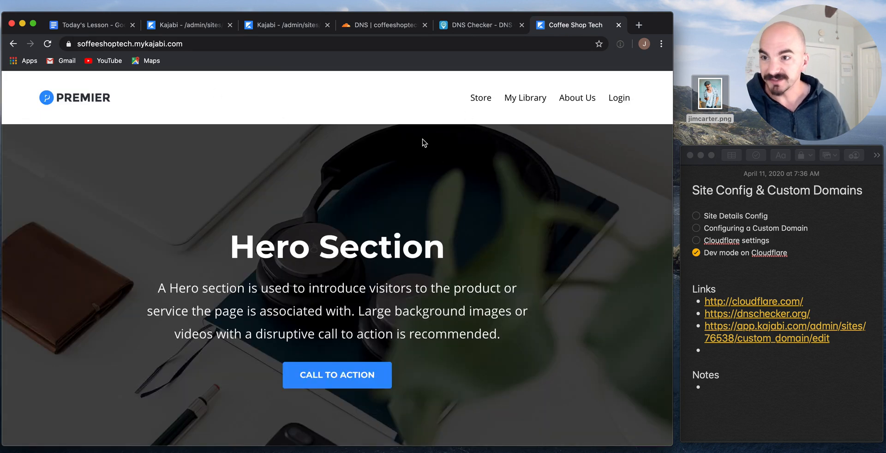
key("super+w")
Correct the subdomain to coffeeshoptech, save, and confirm coffeeshoptech.mykajabi.com loads.
left_click(383, 268)
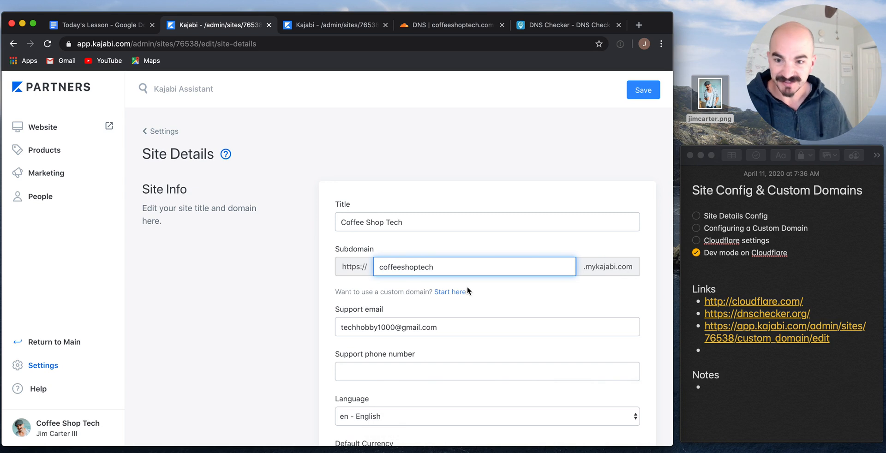
left_click(644, 94)
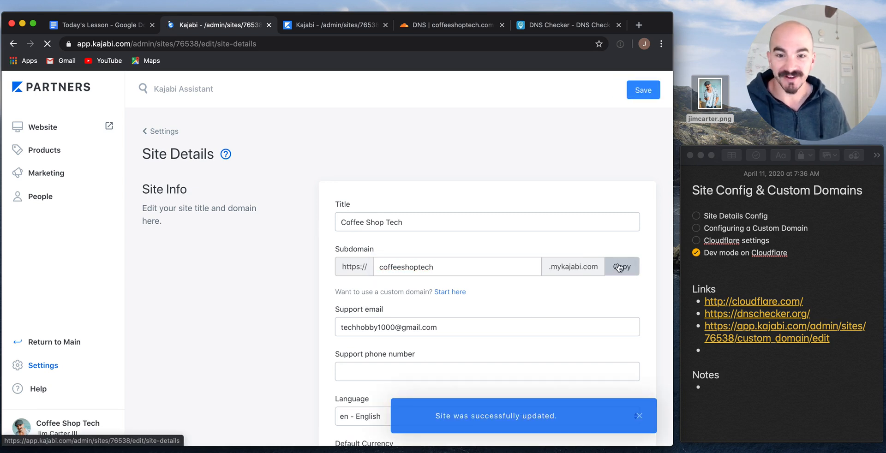
left_click(621, 267)
key("super+t")
key("super+v")
key("Return")
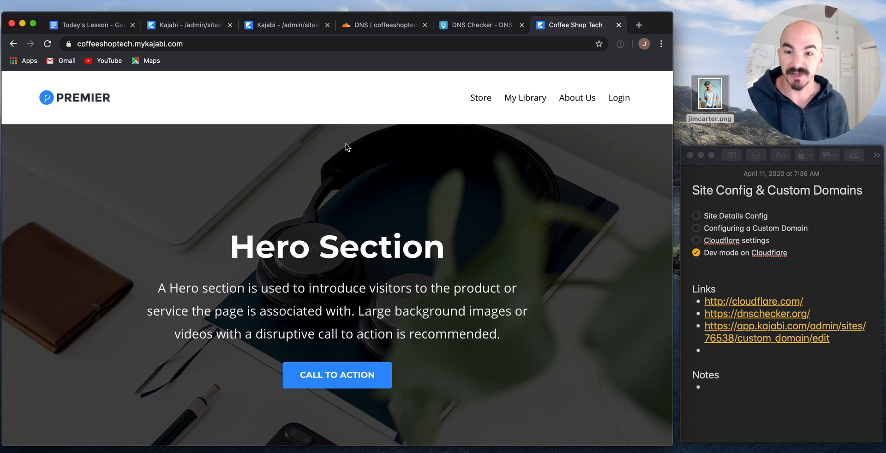
key("super+w")
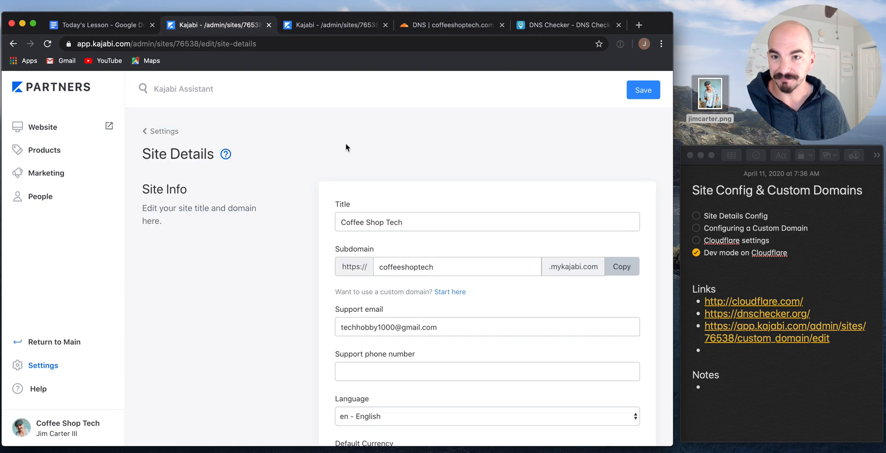
left_click(334, 27)
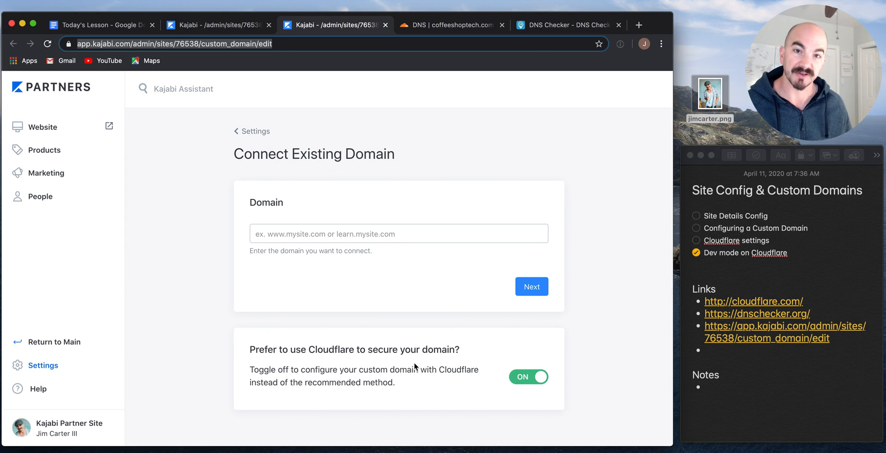
left_click(332, 227)
type("www.coffeeshoptech.com")
key("BackSpace")
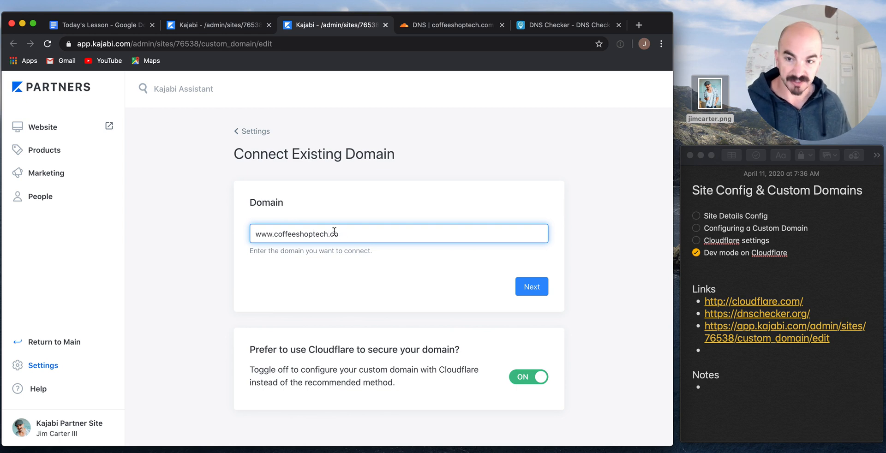
key("super+a")
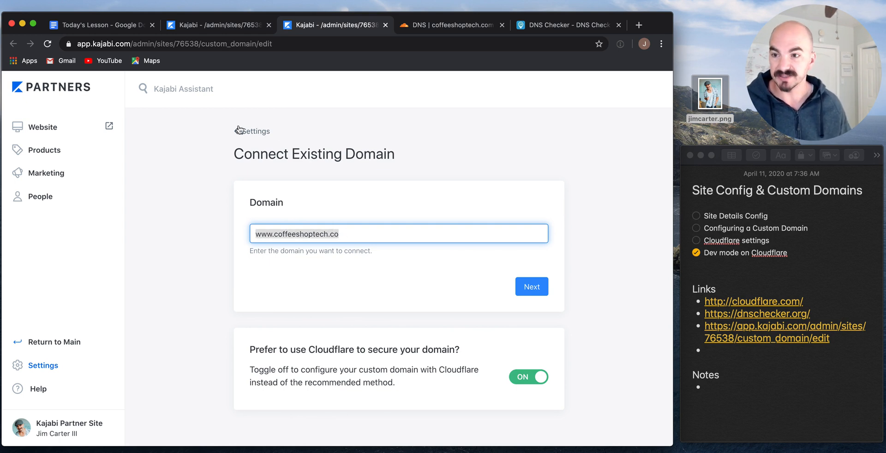
left_click(24, 364)
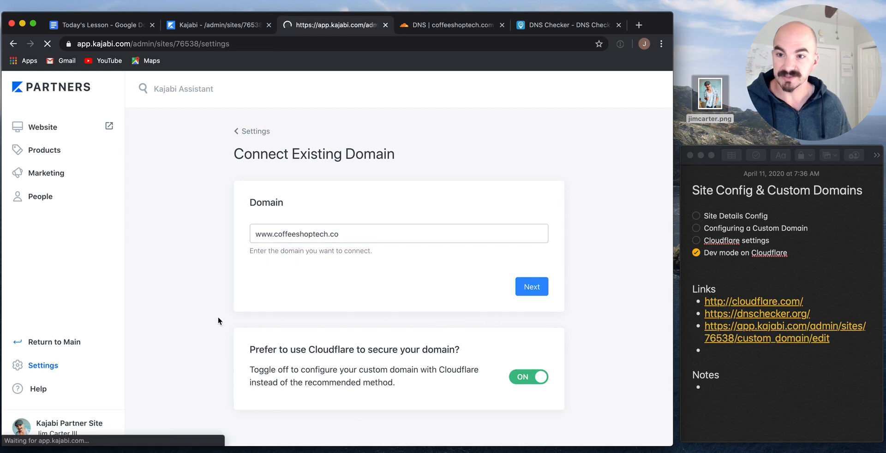
scroll(233, 323, "down", 3)
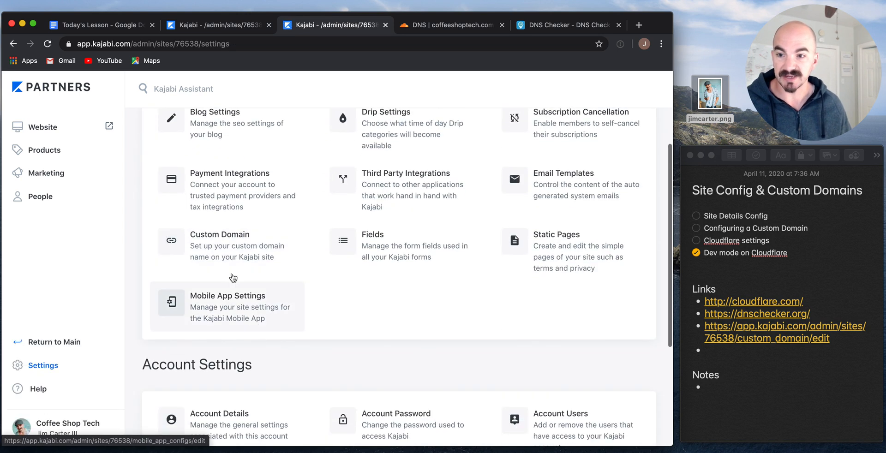
left_click(212, 246)
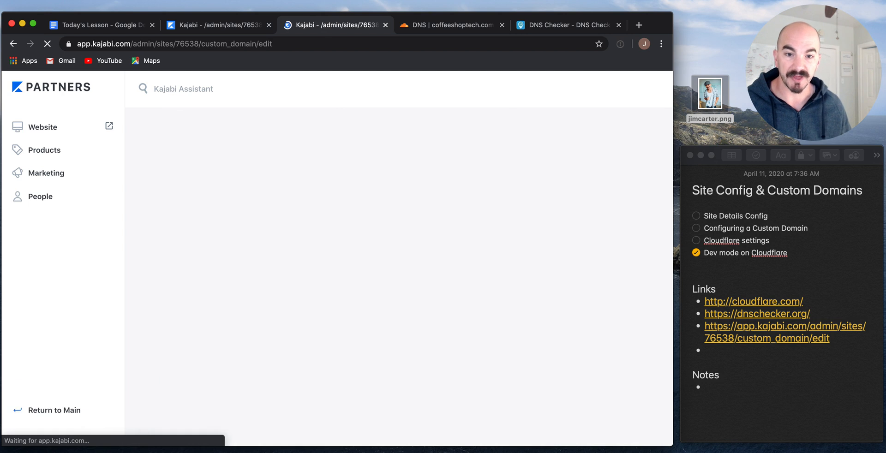
left_click(696, 216)
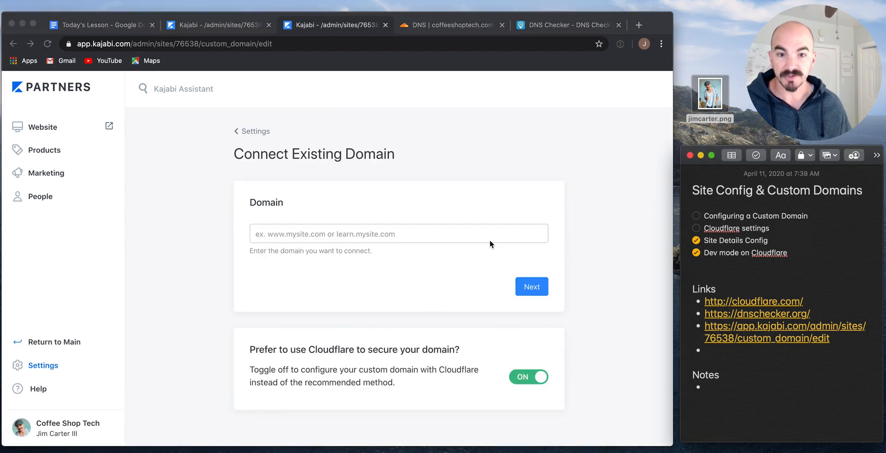
left_click(306, 235)
type("www.coffeeshoptech.co")
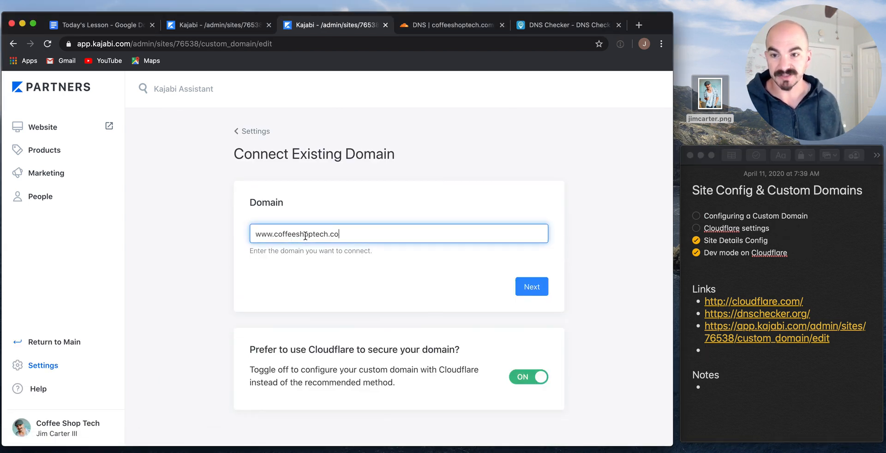
type("m")
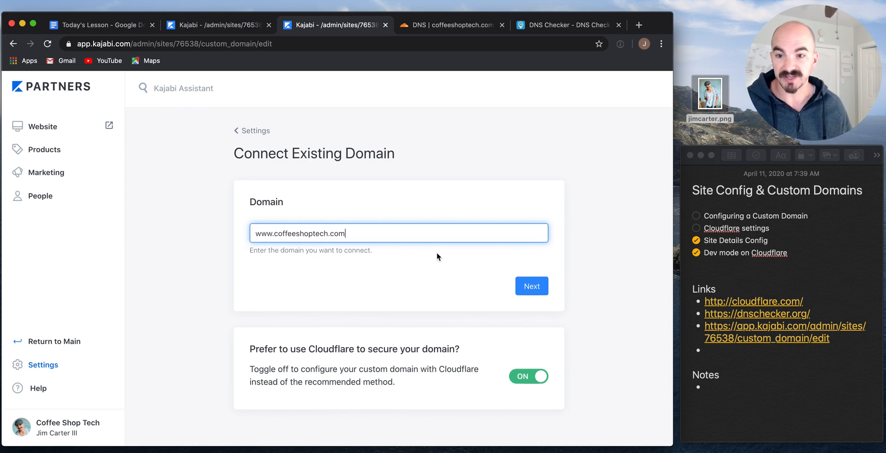
left_click(530, 287)
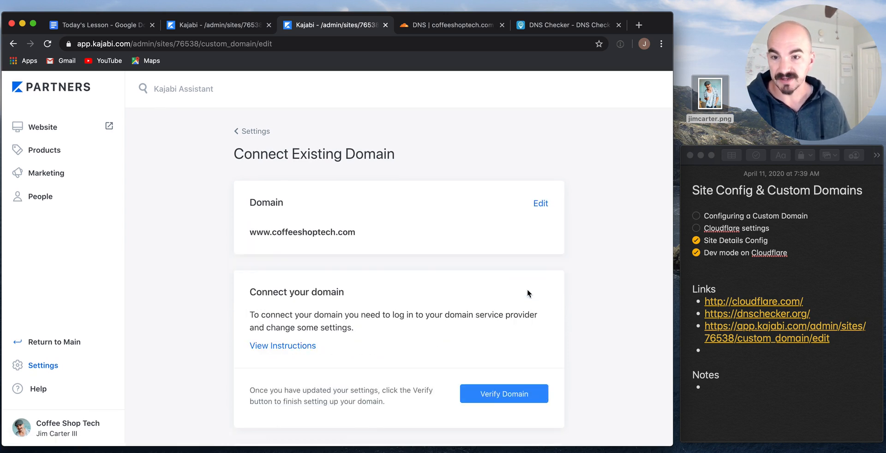
scroll(527, 289, "down", 3)
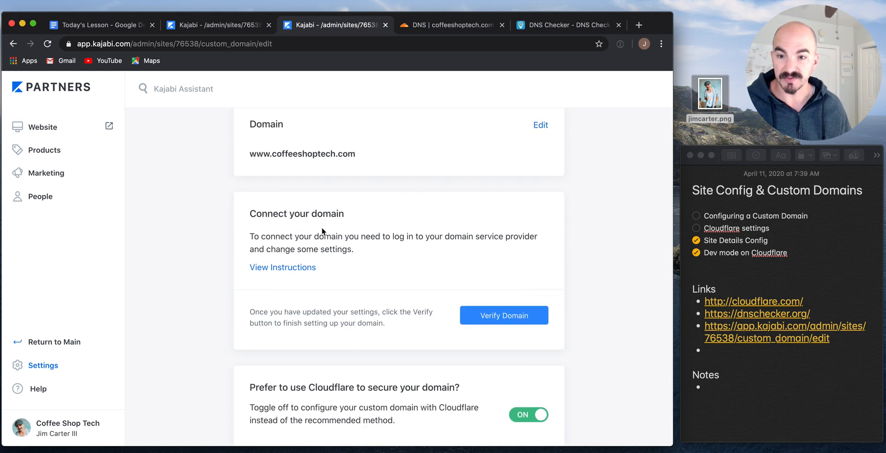
Open the custom-domain help article and paste its link into the notes' Links bullet.
left_click(276, 270)
left_click(373, 27)
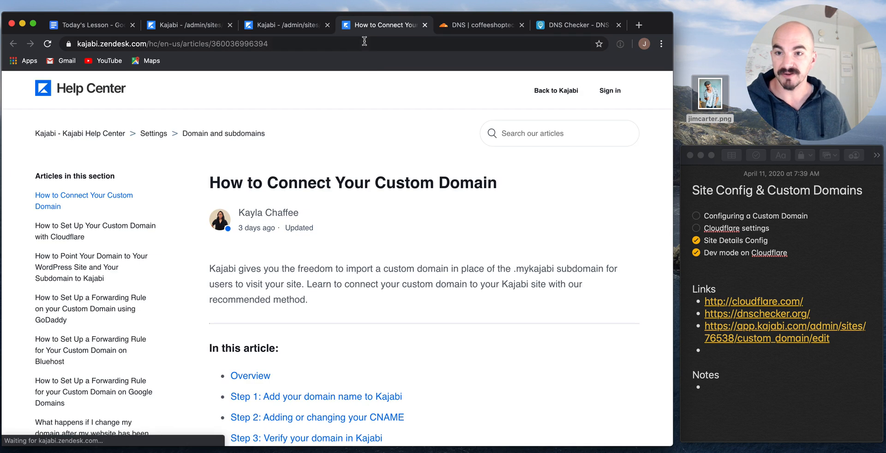
left_click(778, 371)
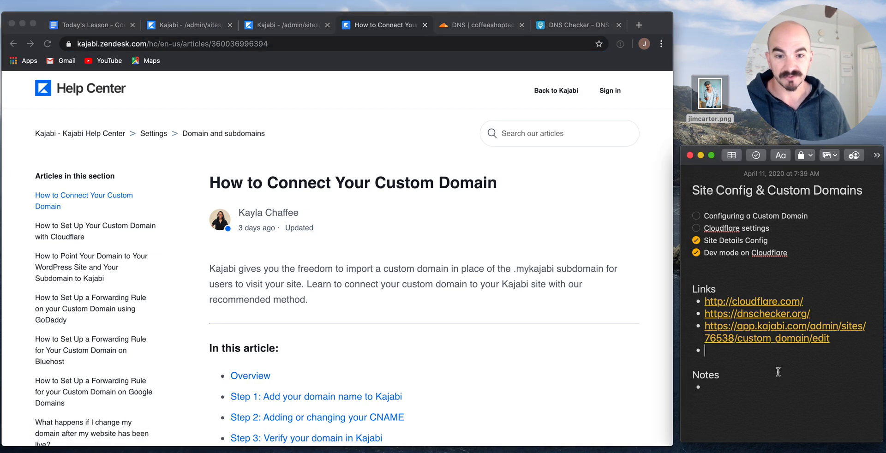
key("super+v")
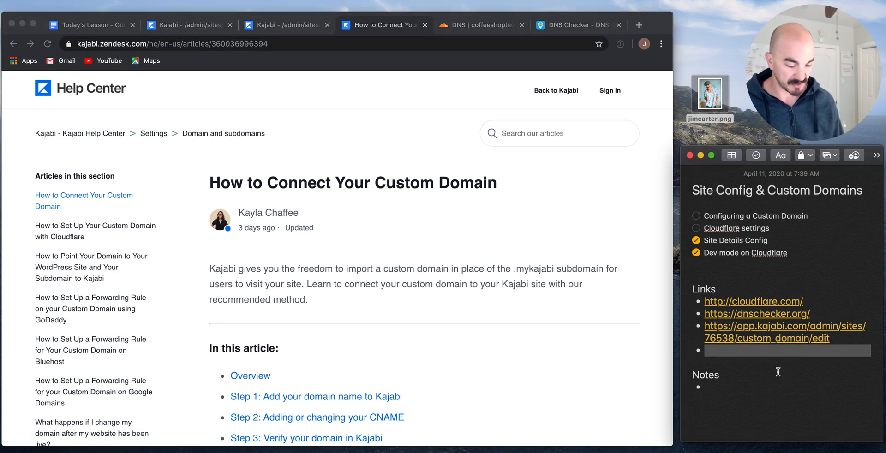
key("Return")
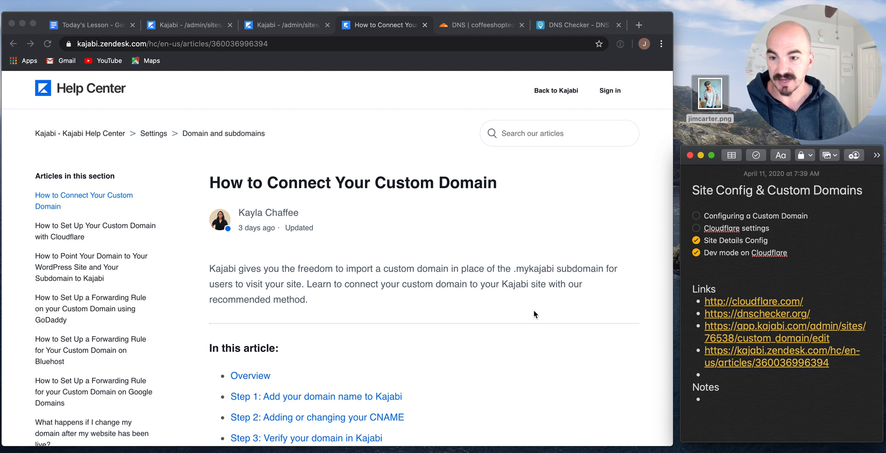
Scroll the article to Step 2 and select the CNAME target ssl.kajabi.com.
scroll(534, 315, "down", 6)
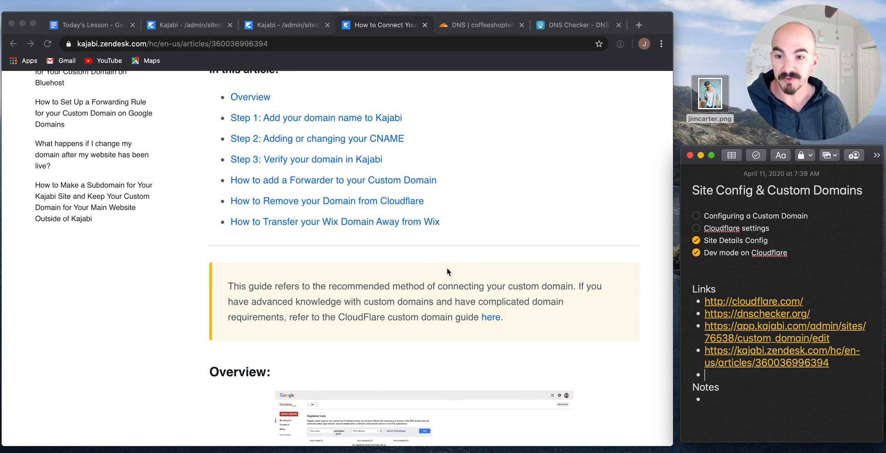
scroll(446, 268, "down", 10)
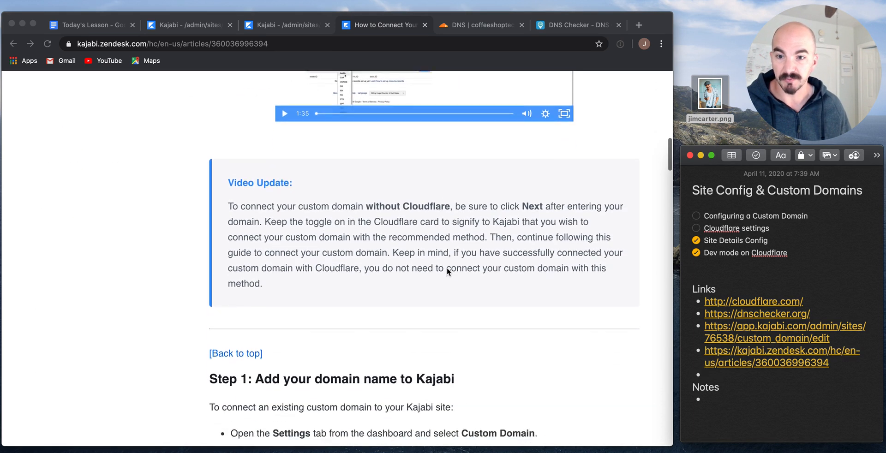
scroll(447, 269, "down", 6)
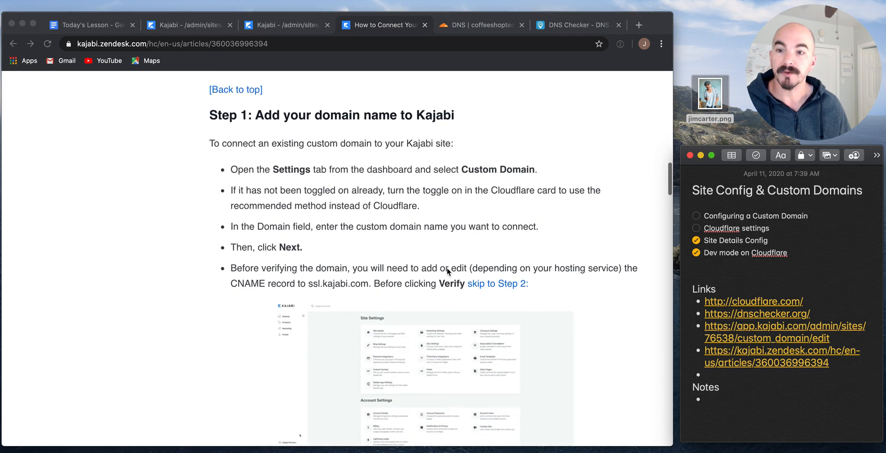
scroll(447, 271, "down", 3)
scroll(447, 268, "down", 6)
scroll(447, 267, "down", 1)
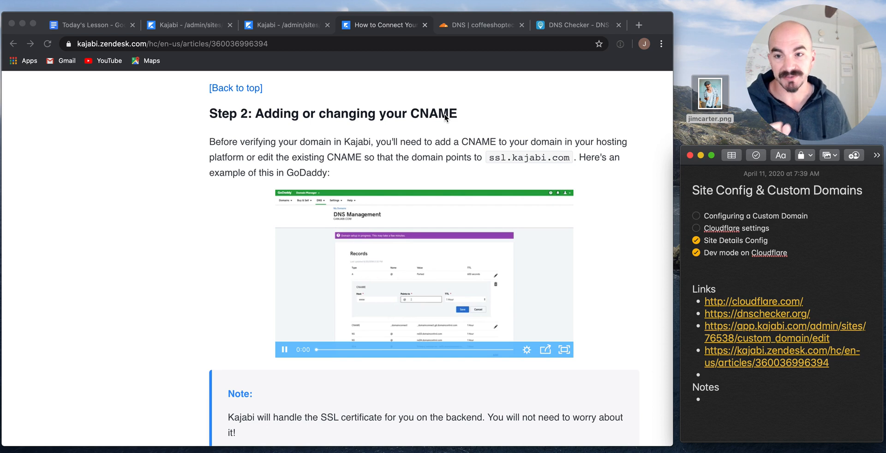
scroll(446, 117, "down", 1)
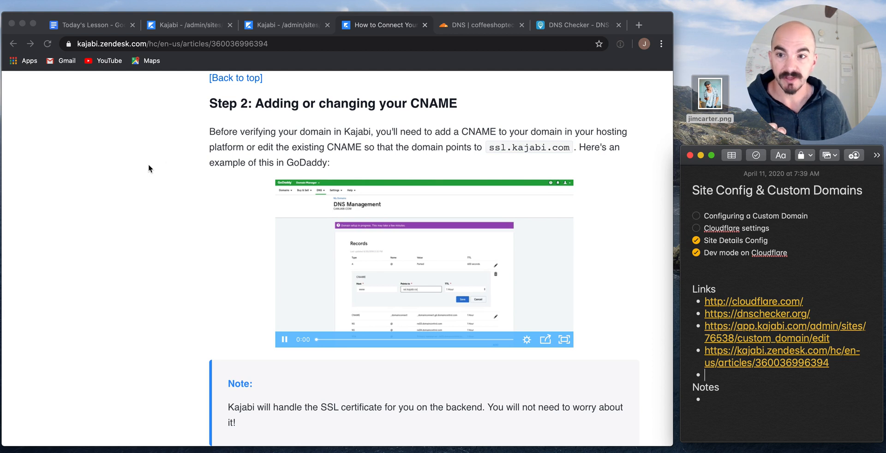
left_click(491, 150)
key("super+l")
left_click_drag(491, 150, 568, 150)
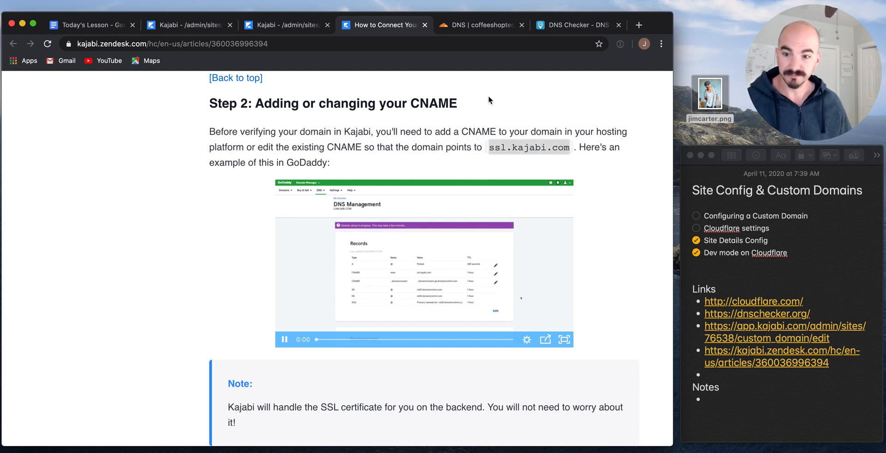
left_click(476, 30)
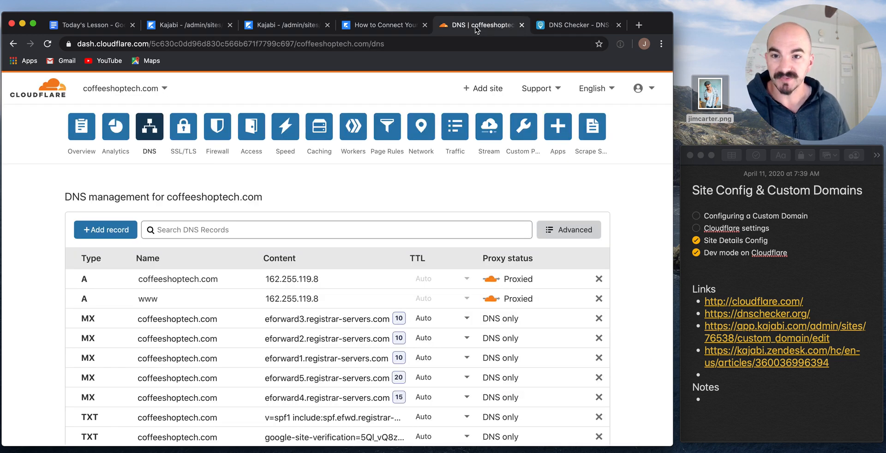
Delete the root coffeeshoptech.com and www A records in Cloudflare DNS.
left_click(86, 130)
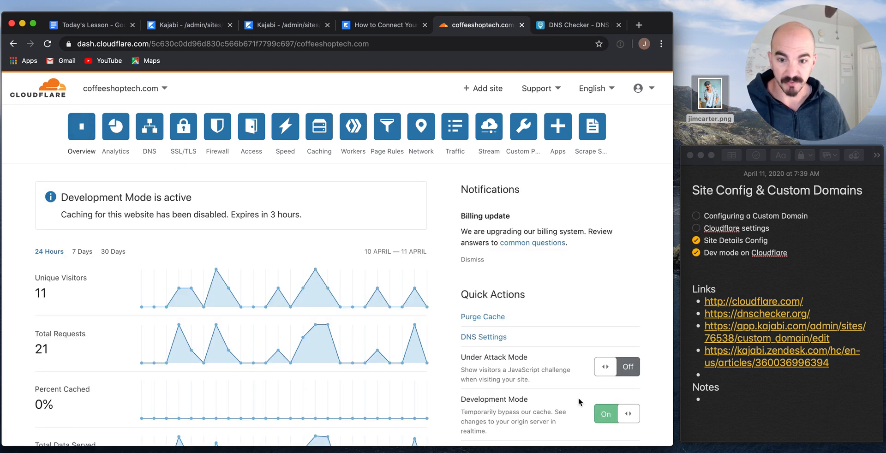
left_click(152, 130)
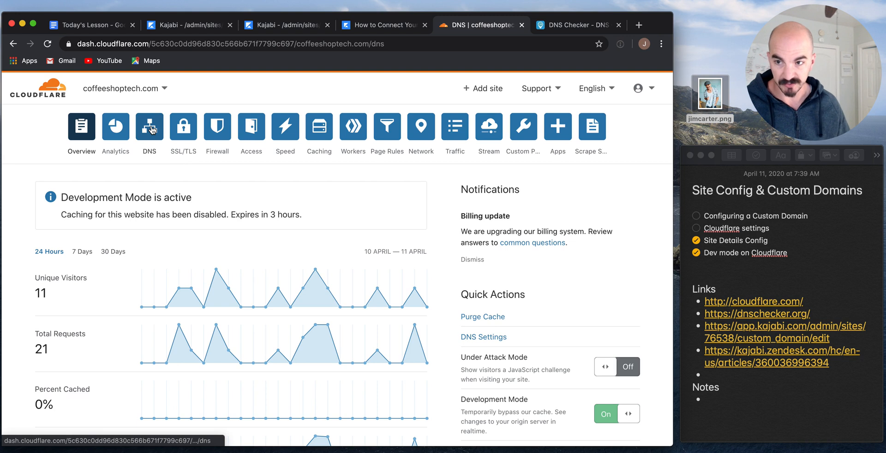
scroll(398, 298, "down", 2)
scroll(397, 298, "down", 1)
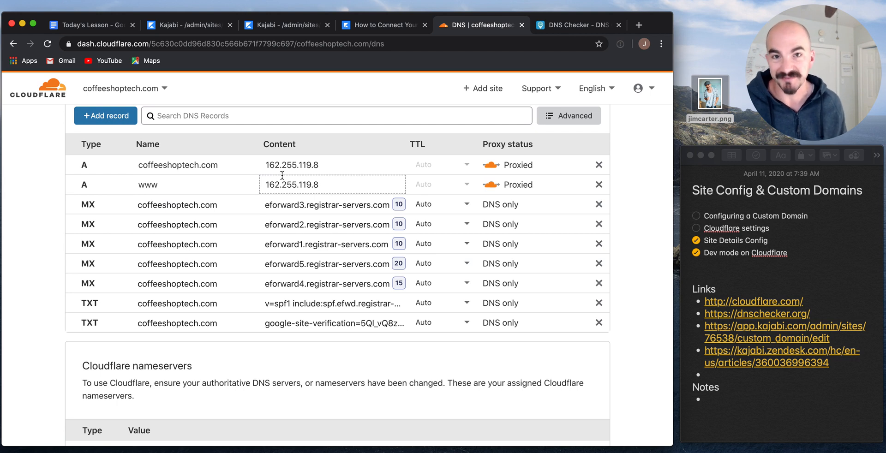
left_click(600, 167)
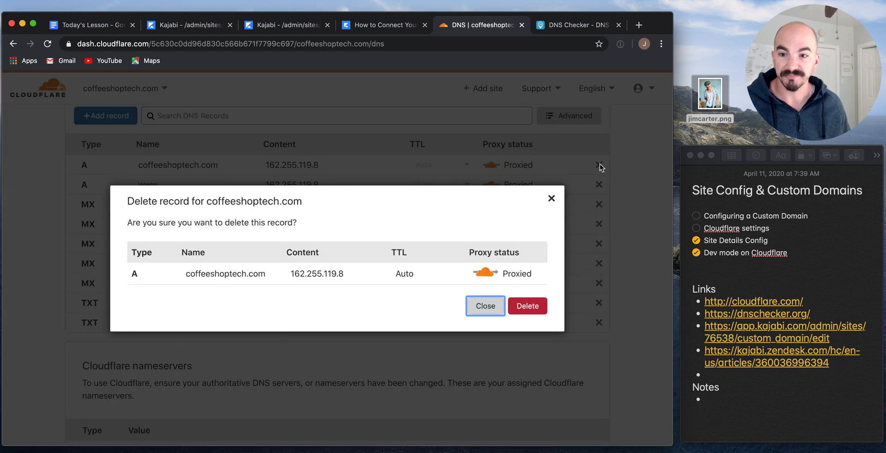
left_click(526, 307)
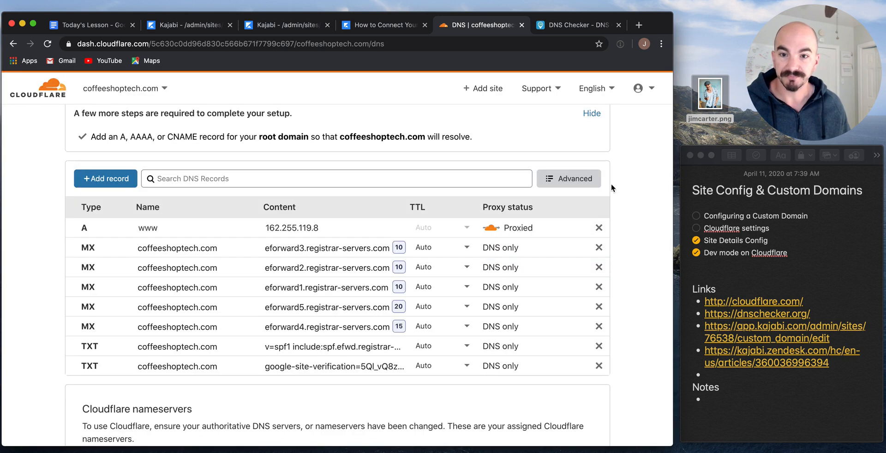
left_click(598, 227)
left_click(532, 309)
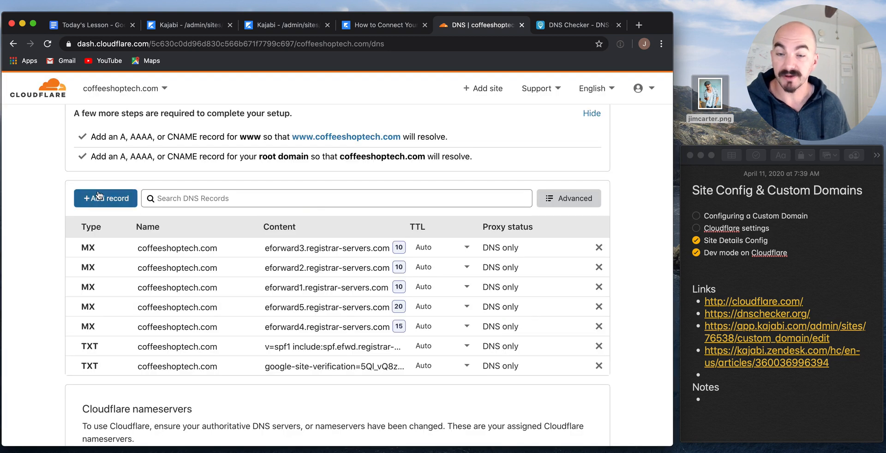
Add a CNAME record named www targeting ssl.kajabi.com.
left_click(98, 198)
left_click(98, 258)
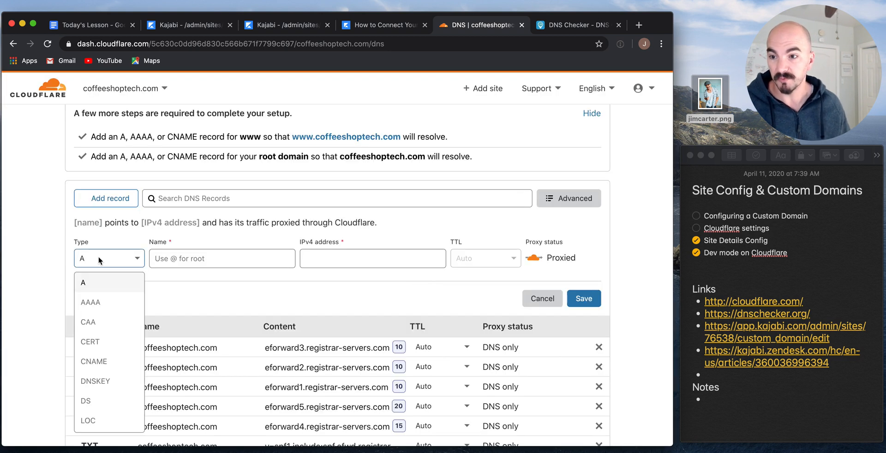
left_click(104, 363)
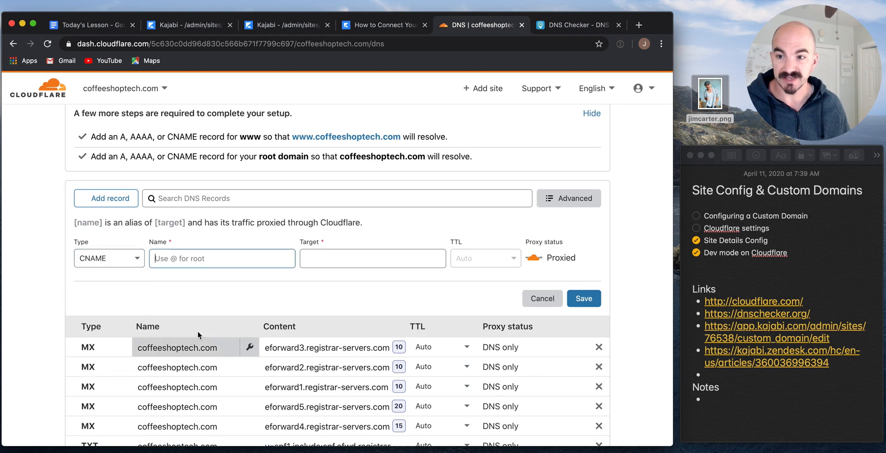
type("www")
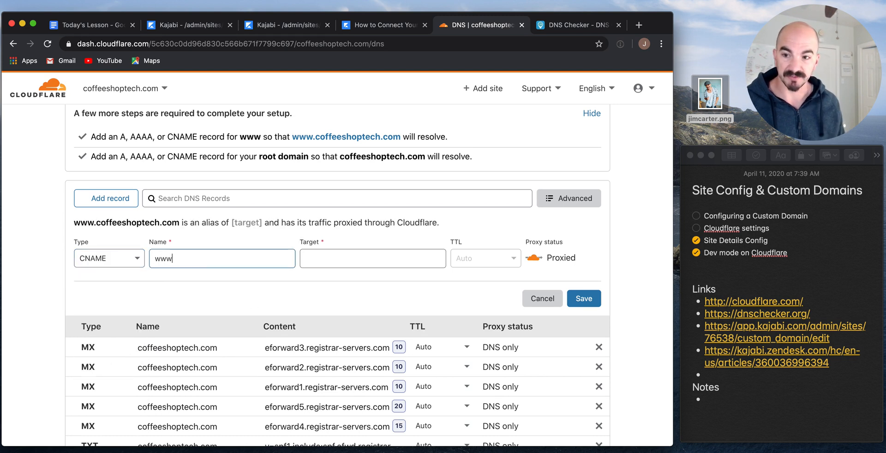
key("Tab")
type("ssl.kajabi.com")
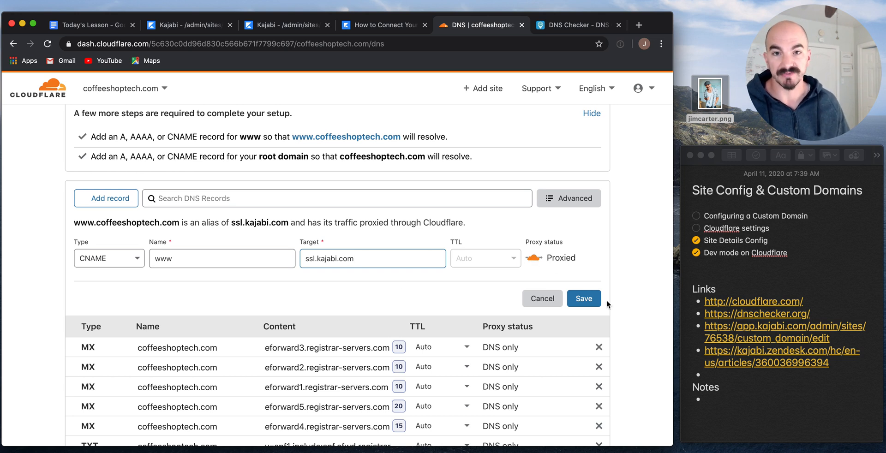
left_click(591, 300)
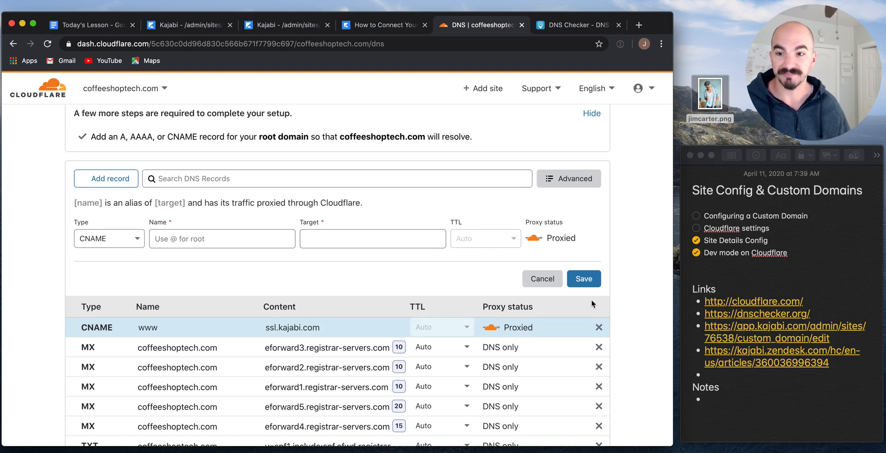
Add a root CNAME record named @ targeting coffeeshoptech.com.
scroll(591, 299, "down", 2)
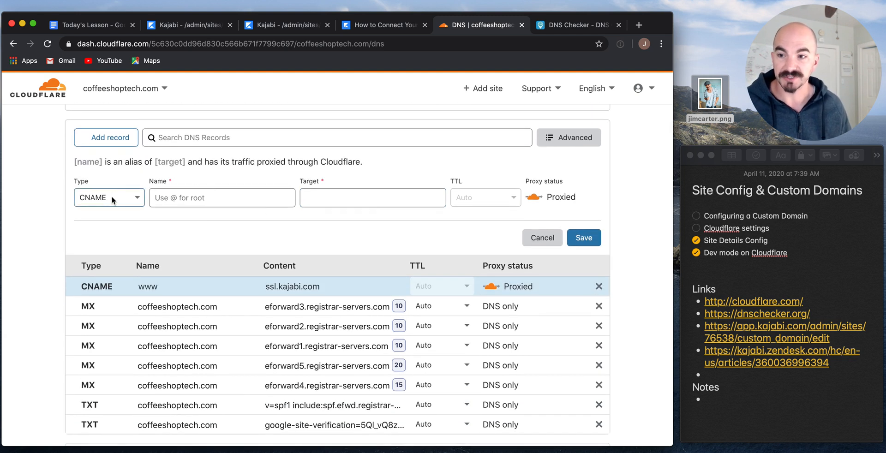
left_click(197, 202)
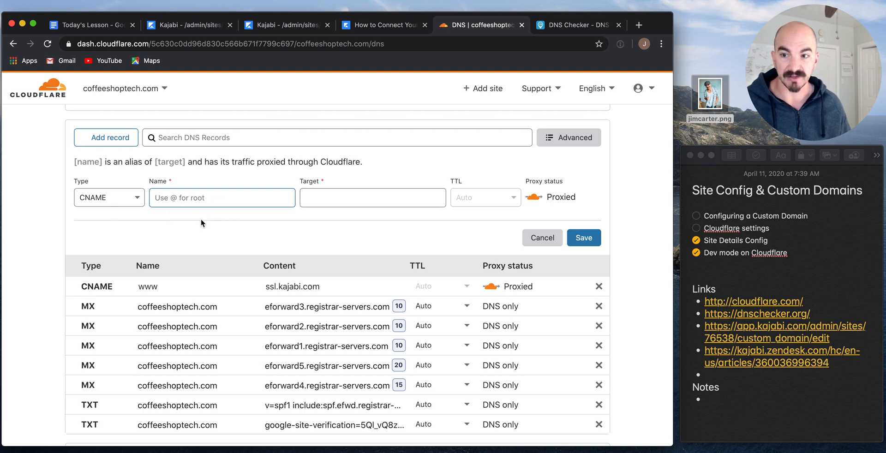
type("@")
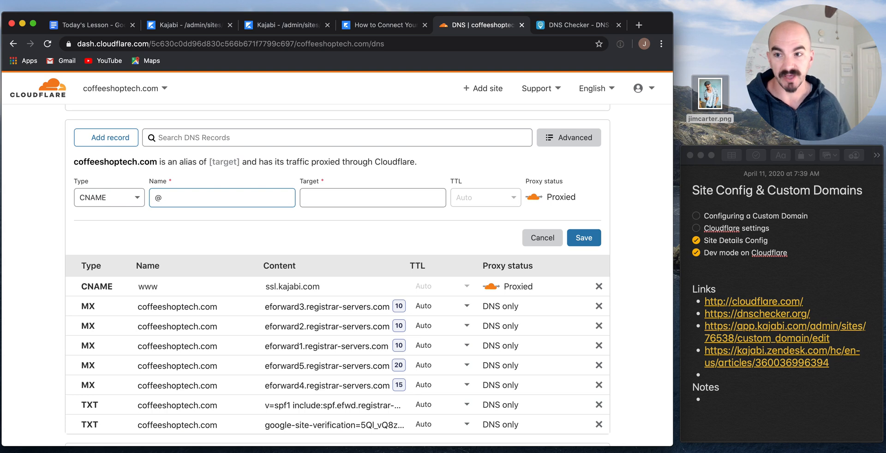
left_click(396, 199)
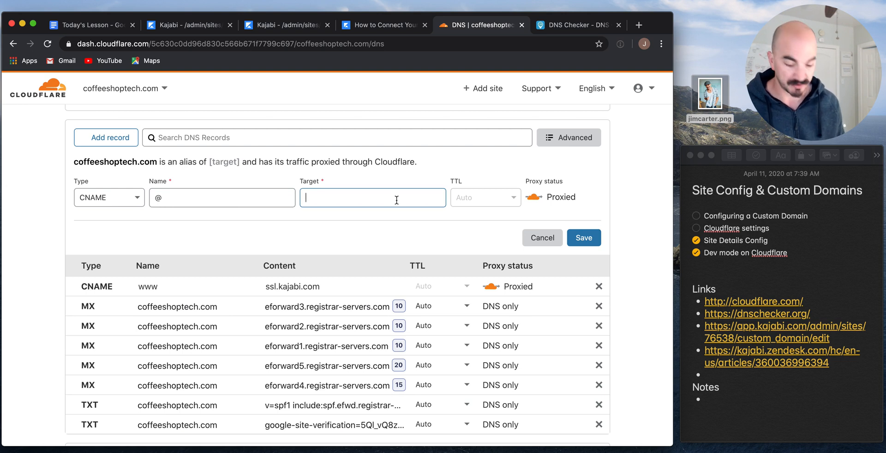
type("coffeesh")
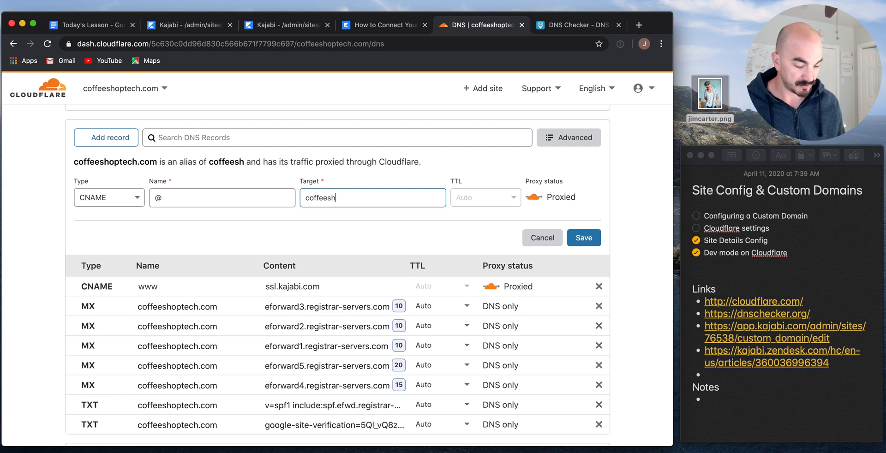
type("optech.com")
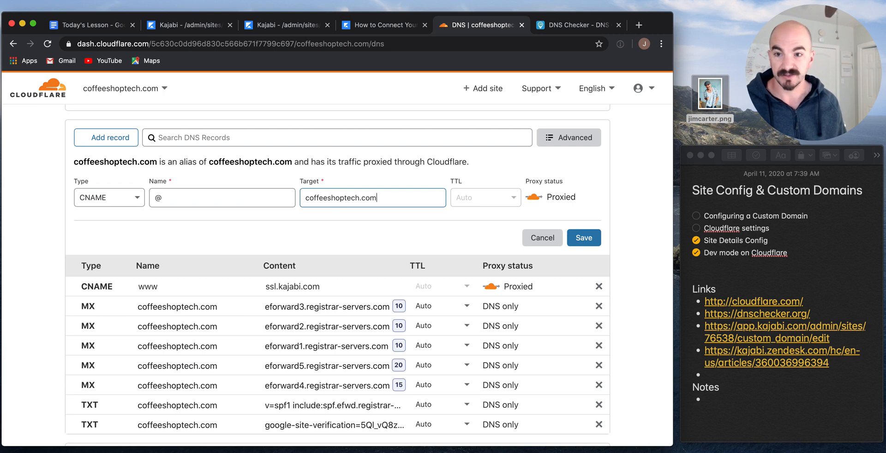
left_click(596, 239)
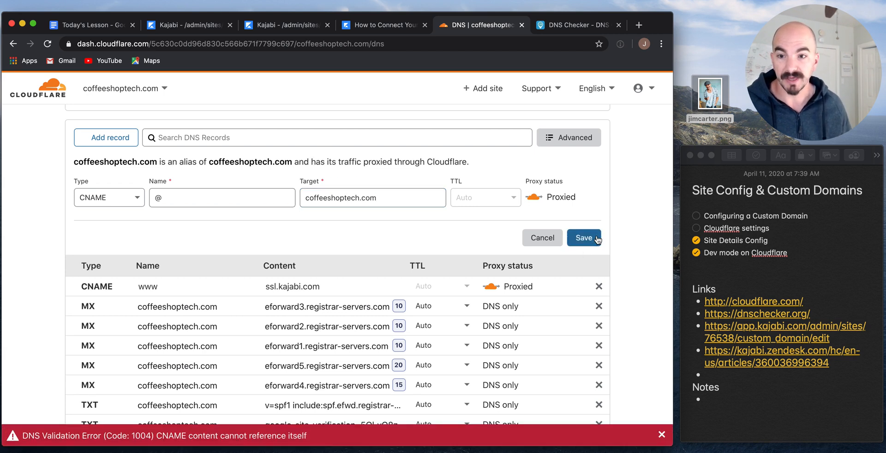
left_click(328, 202)
double_click(355, 195)
key("Left")
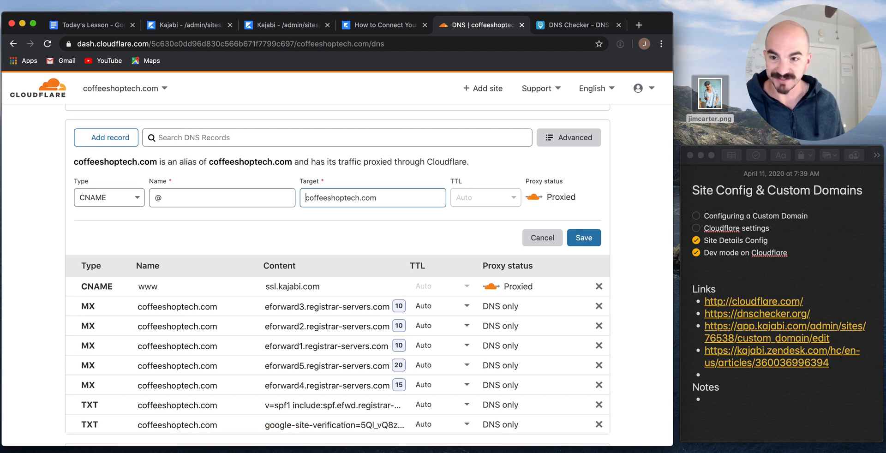
type("www.")
left_click(583, 237)
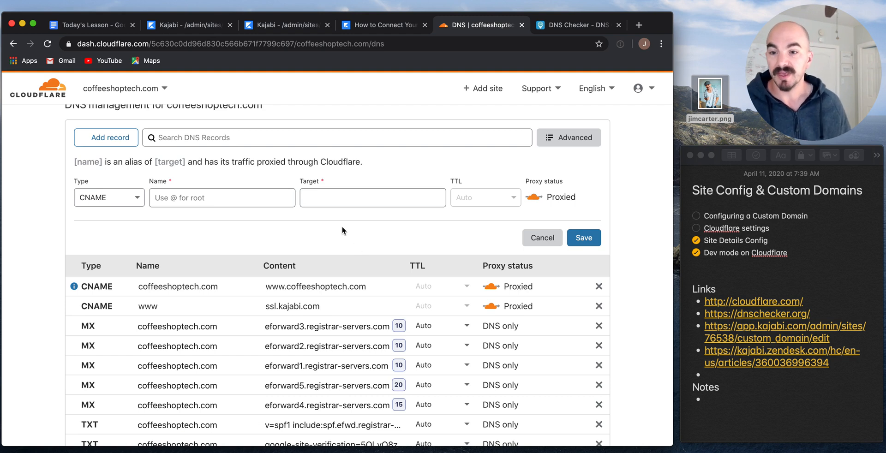
Look over the Cloudflare DNS list, then return to the Kajabi CNAME help article.
scroll(500, 331, "down", 10)
scroll(500, 331, "up", 10)
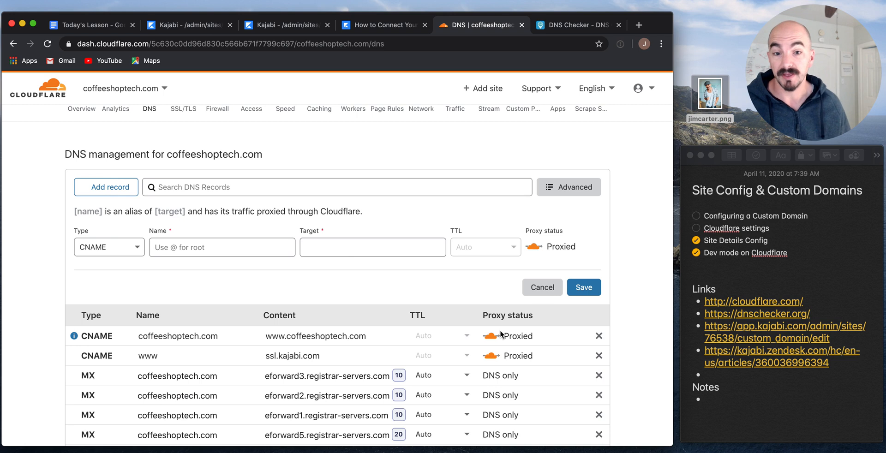
left_click(383, 28)
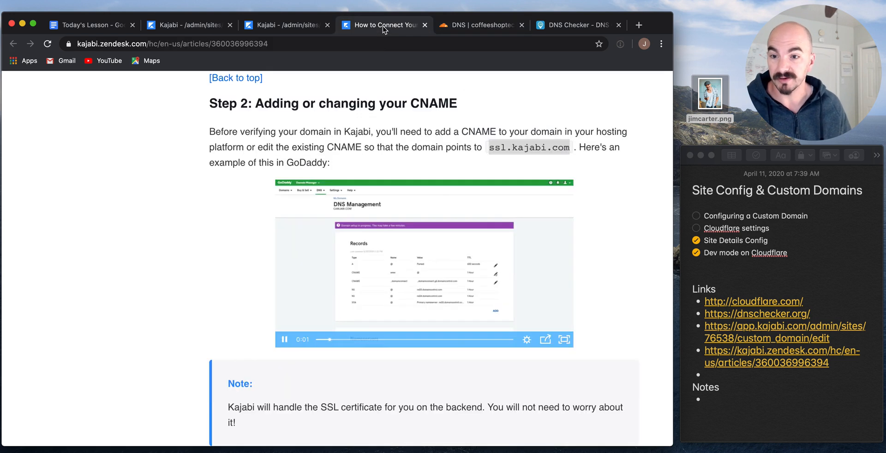
left_click(295, 26)
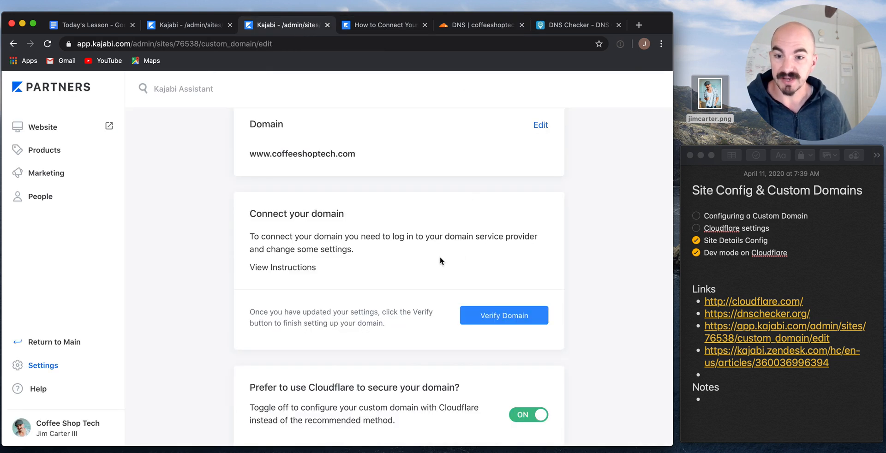
scroll(483, 257, "down", 2)
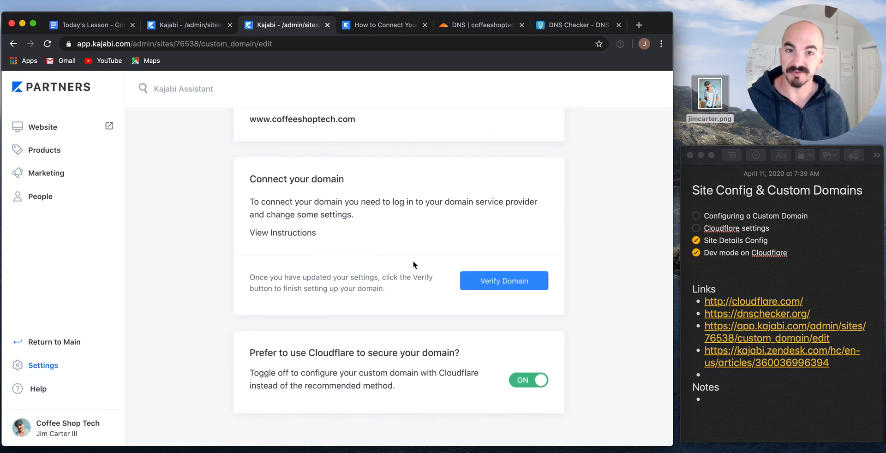
left_click(491, 282)
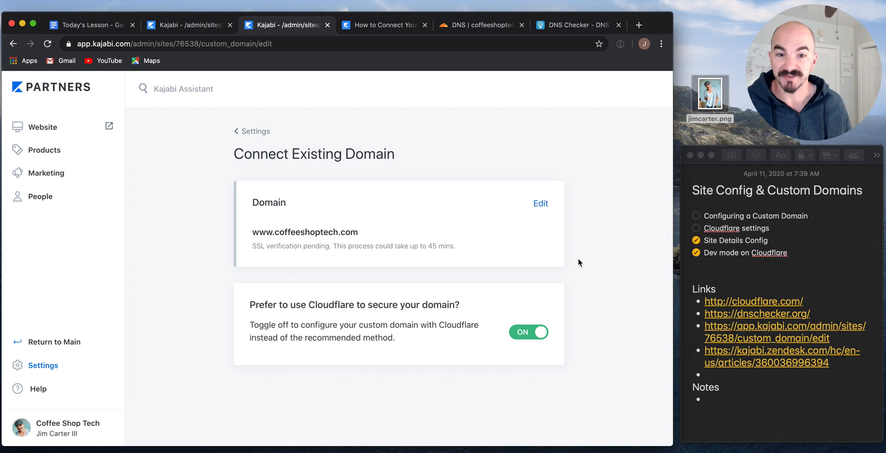
left_click(696, 216)
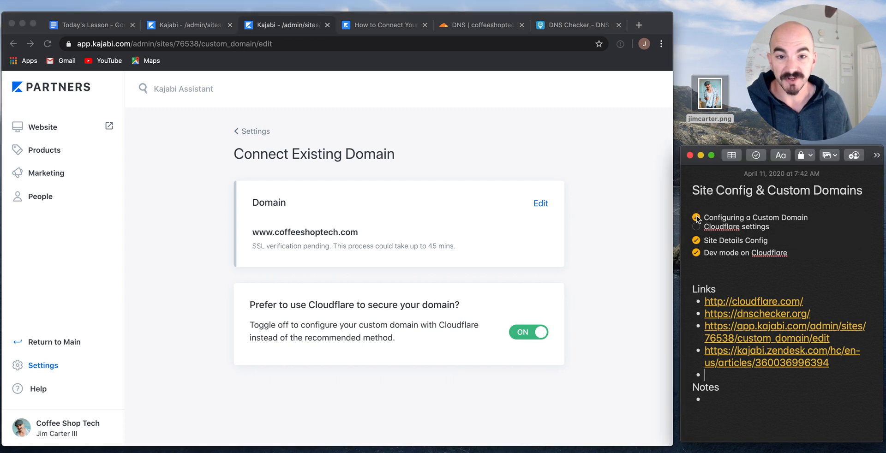
triple_click(288, 231)
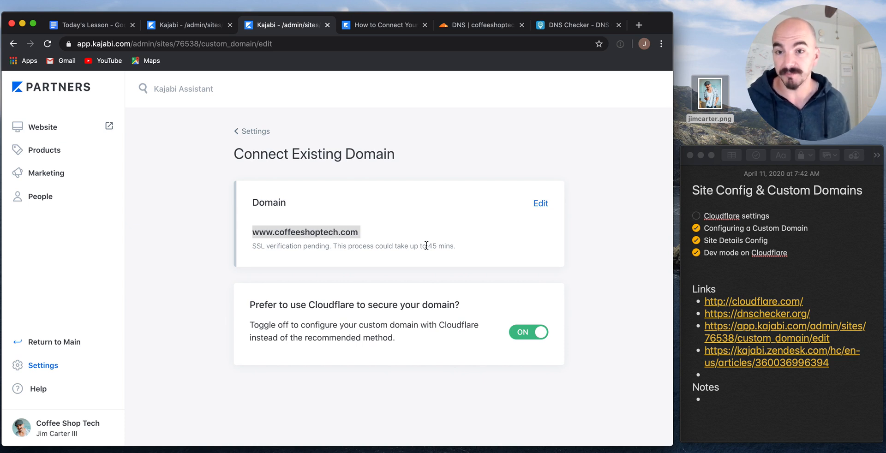
left_click(497, 25)
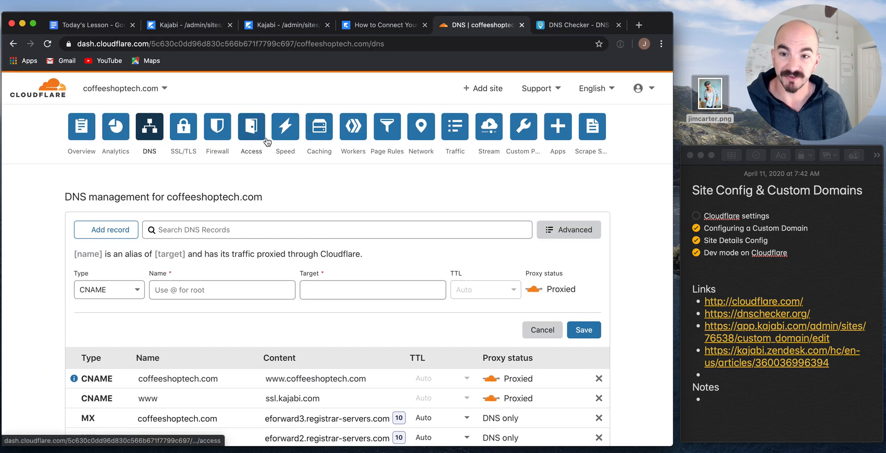
Check that Cloudflare's SSL/TLS encryption mode is set to Flexible.
left_click(188, 134)
scroll(401, 330, "down", 1)
scroll(401, 330, "down", 3)
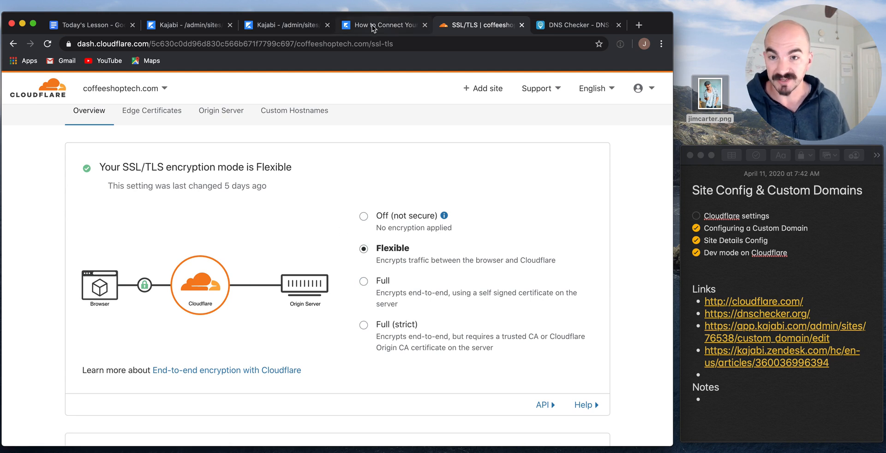
left_click(271, 28)
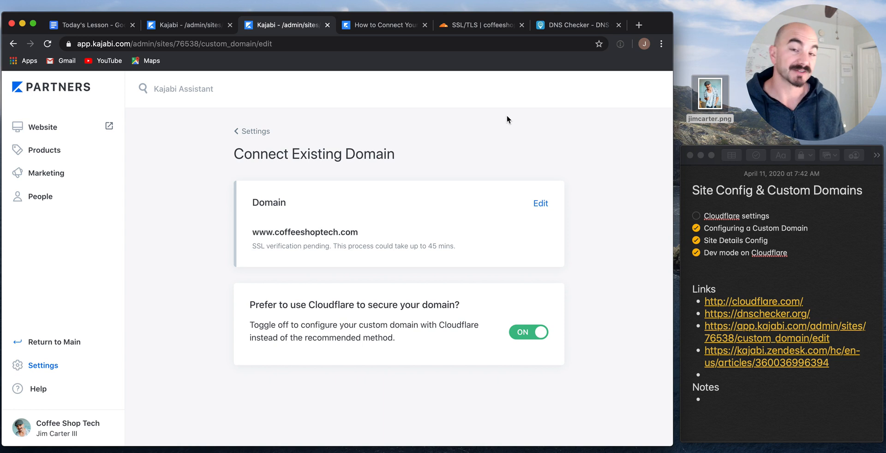
key("ctrl+t")
type("www.co")
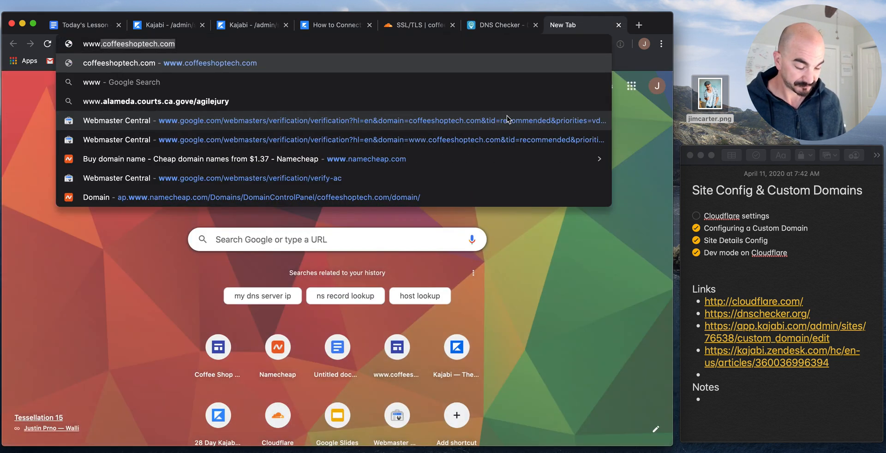
type("ffe")
key("Return")
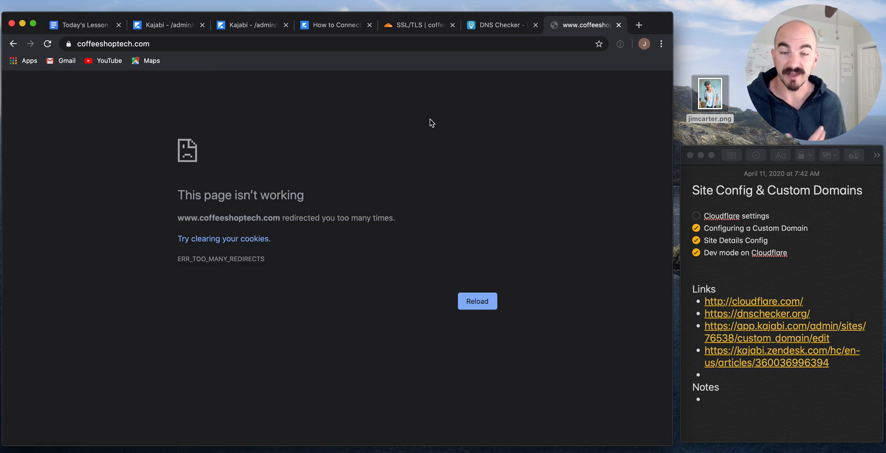
key("super+r")
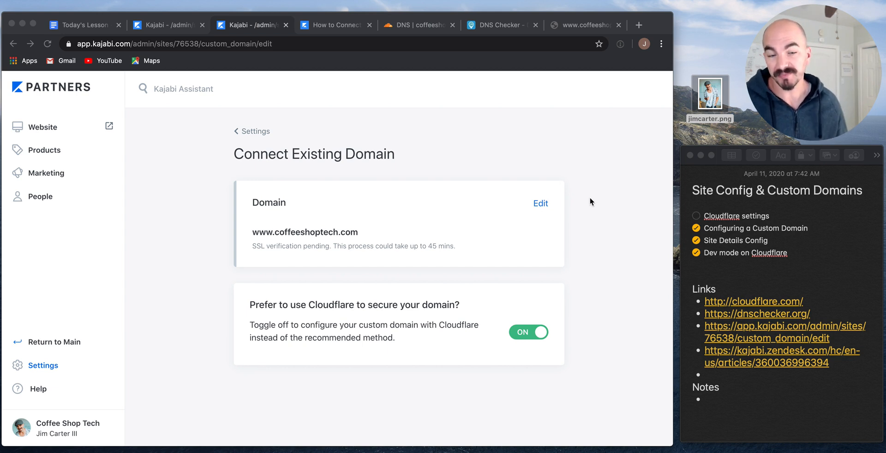
left_click(567, 21)
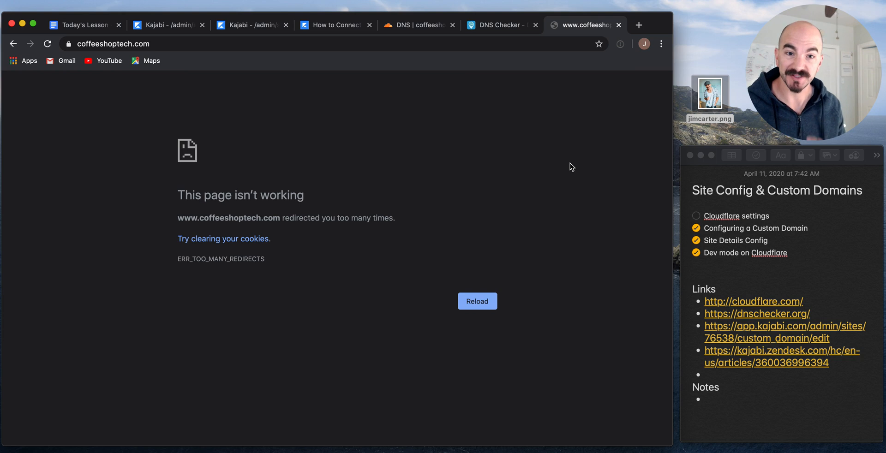
key("super+r")
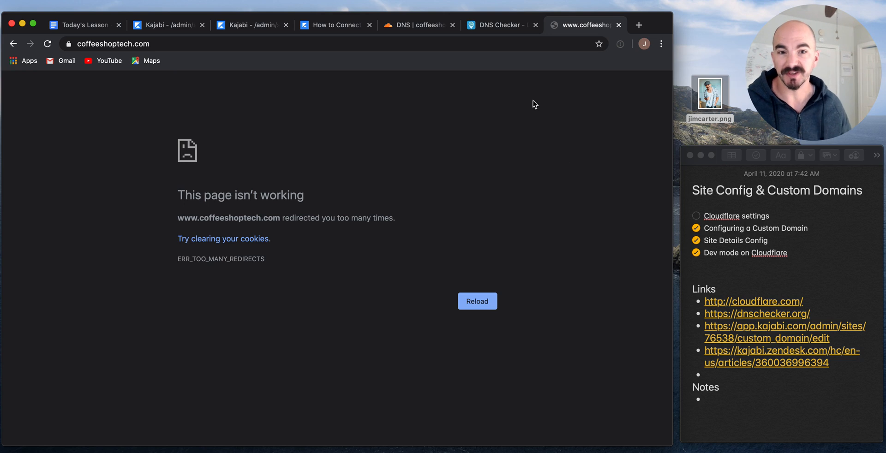
left_click(466, 44)
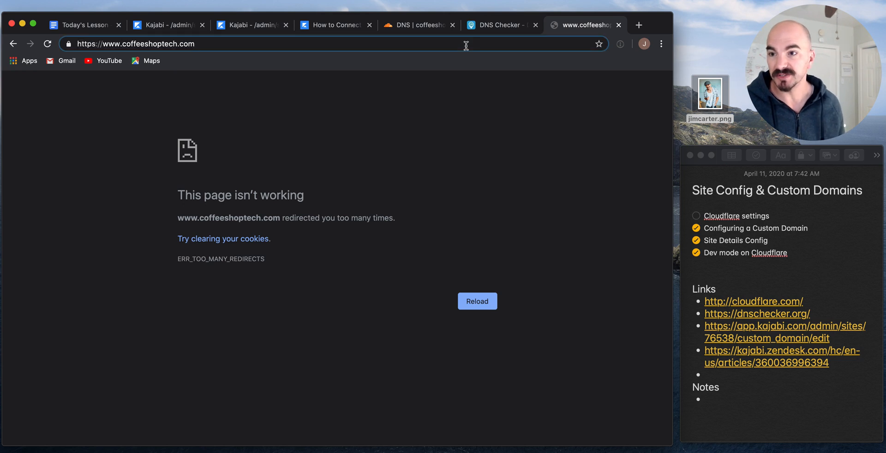
key("Escape")
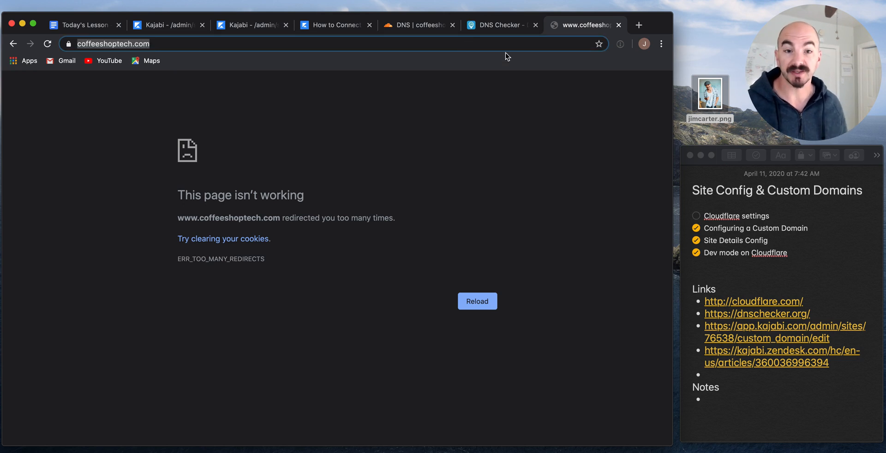
left_click(572, 102)
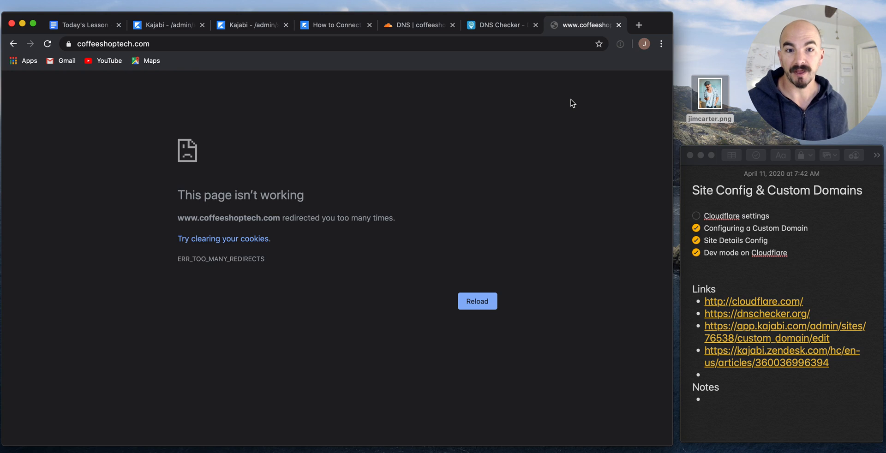
key("super+r")
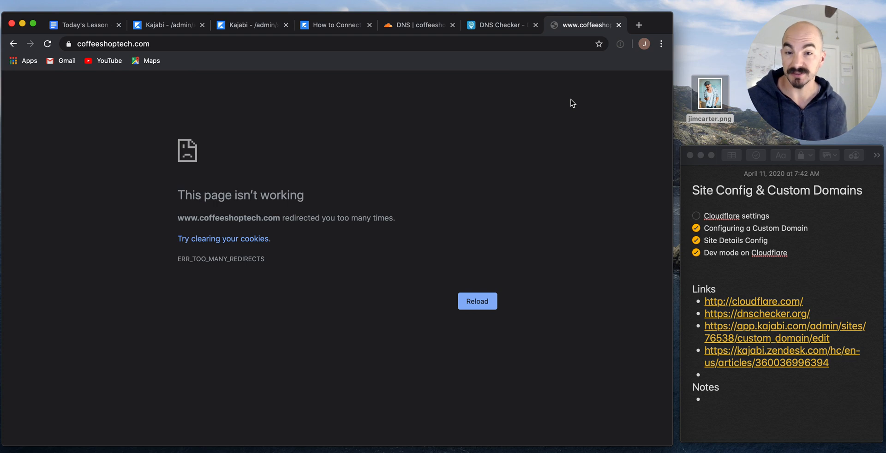
Open the coffeeshoptech.com address in a new incognito window.
left_click(503, 44)
key("super+c")
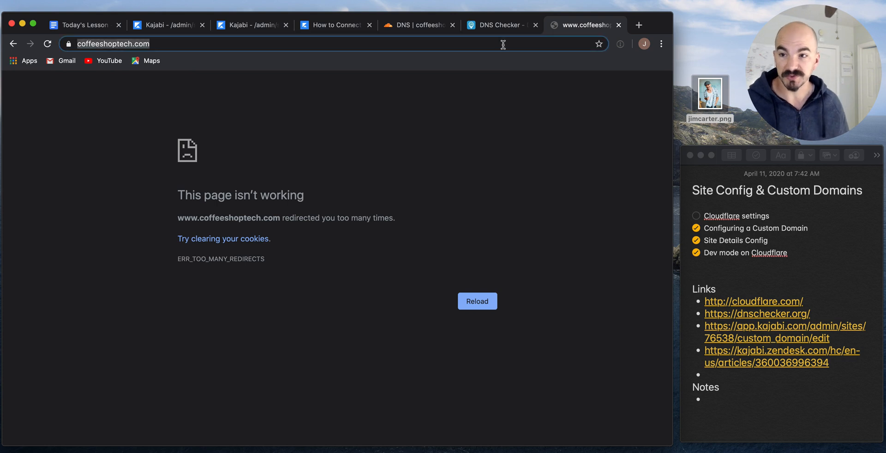
left_click(561, 150)
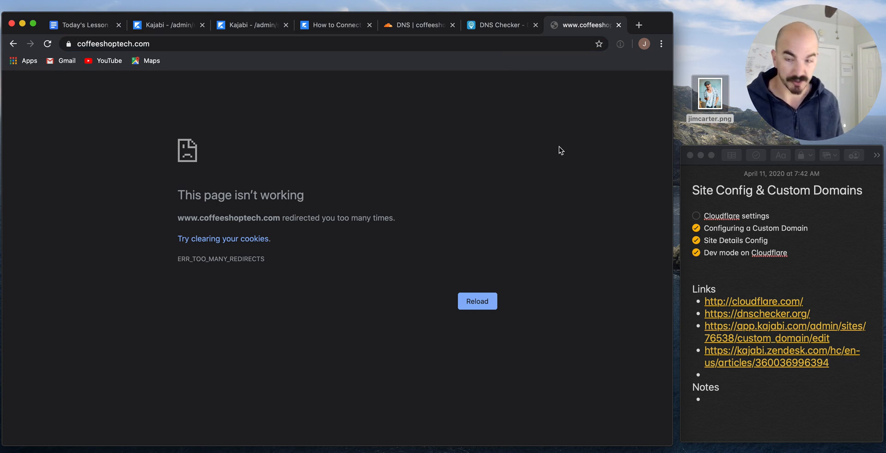
key("super+shift+n")
key("super+v")
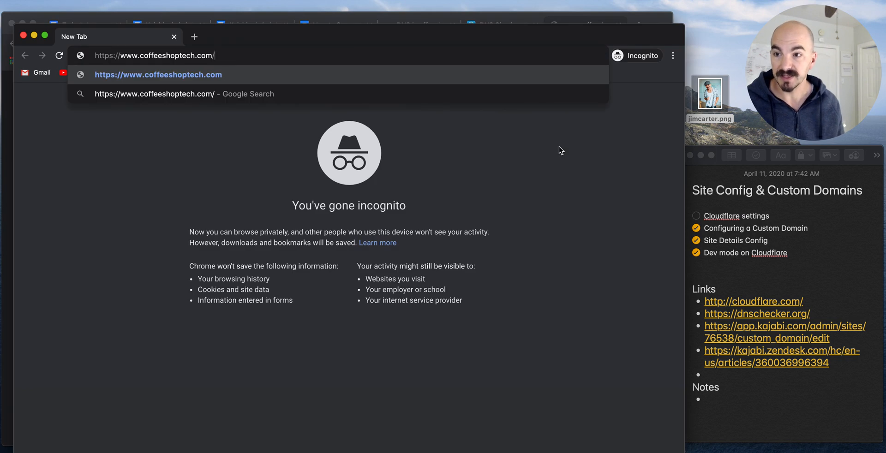
key("Return")
Reposition the incognito window and scroll through the live Coffee Shop Tech site sections.
left_click_drag(522, 33, 516, 18)
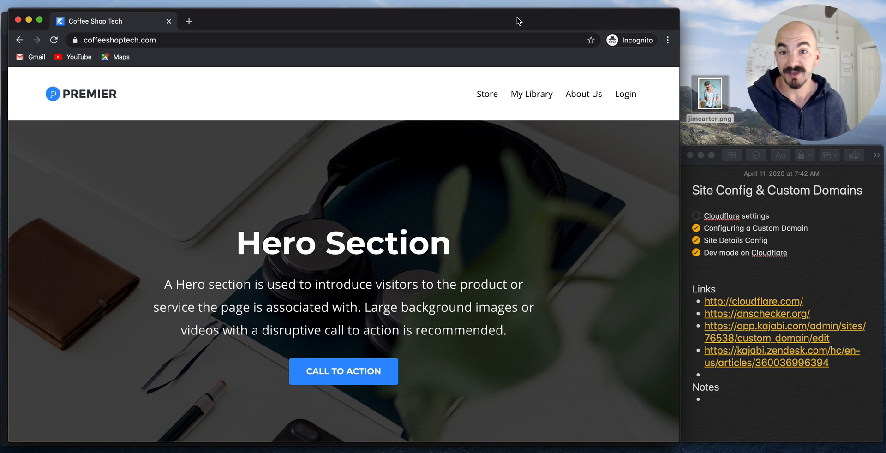
left_click_drag(518, 16, 526, 121)
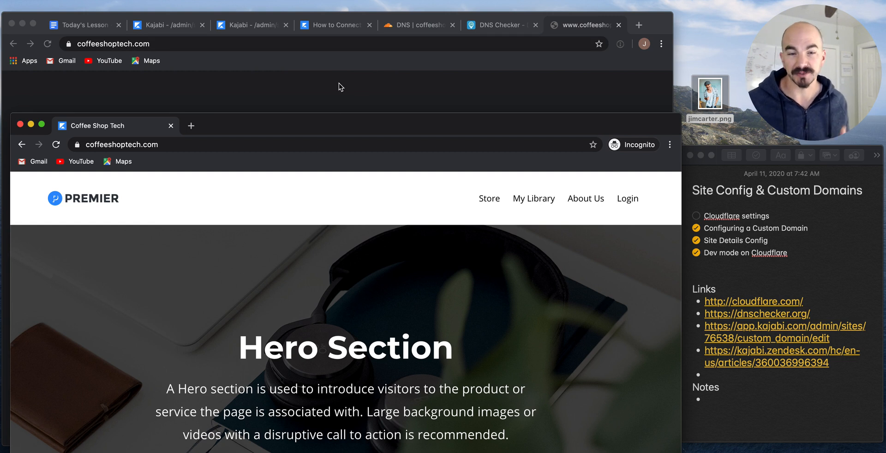
left_click_drag(394, 125, 390, 20)
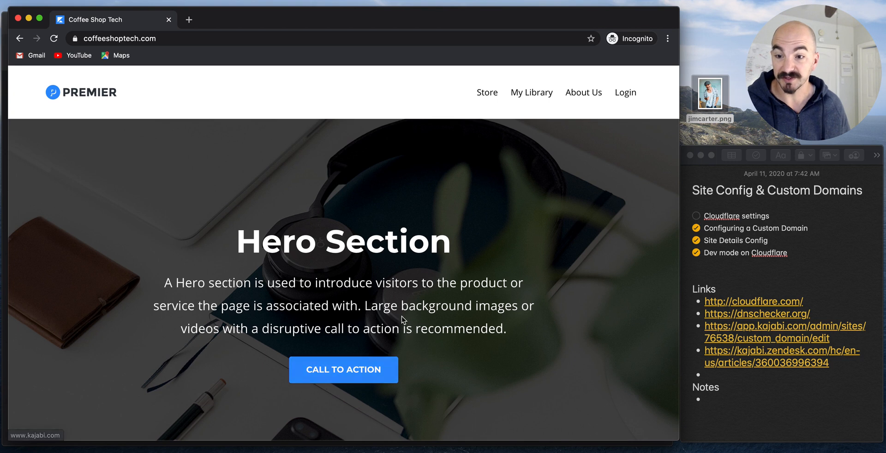
scroll(318, 299, "down", 6)
scroll(310, 258, "down", 15)
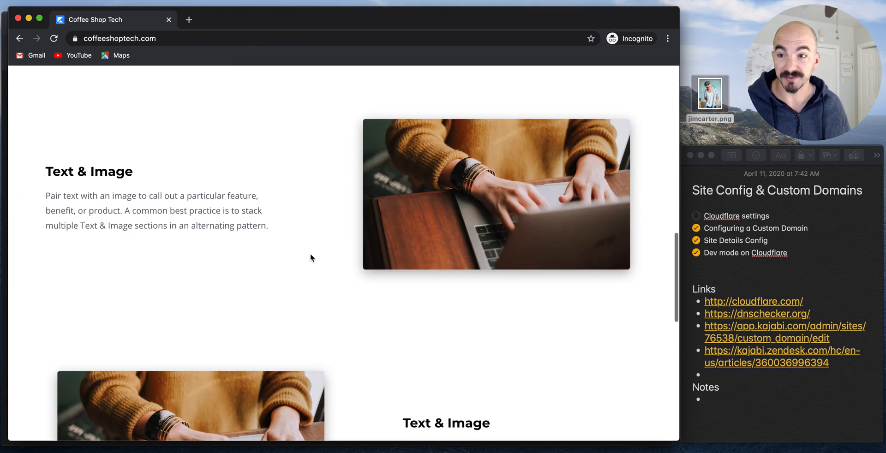
scroll(312, 258, "up", 20)
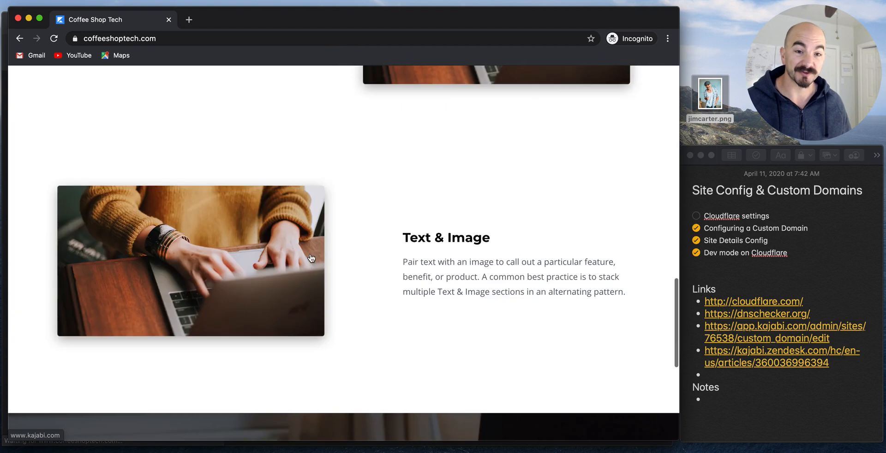